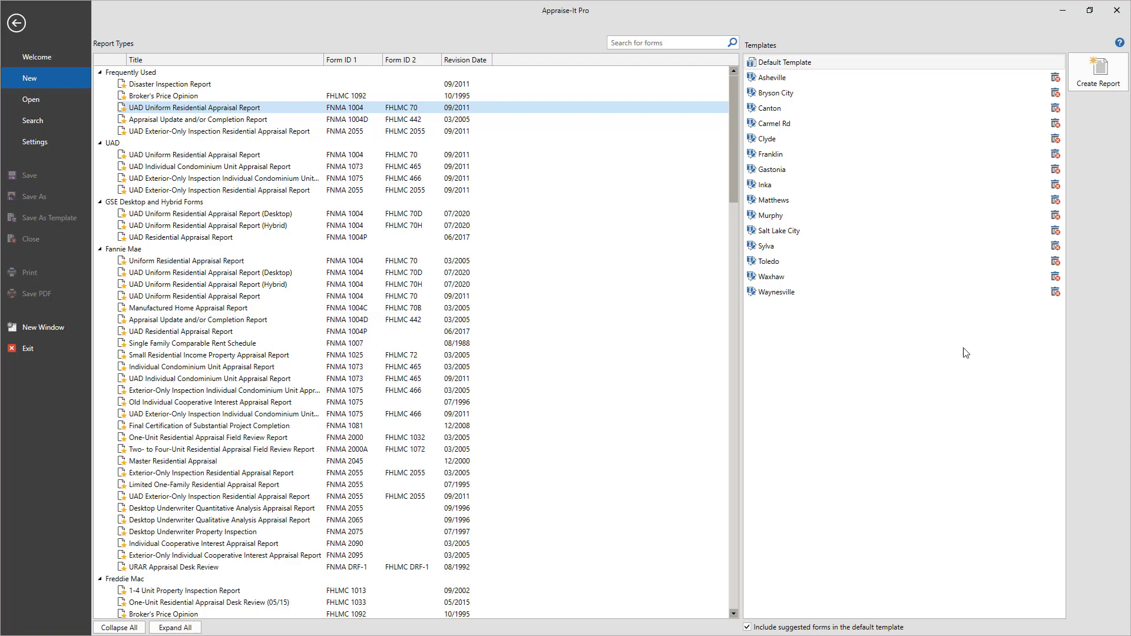
pyautogui.doubleClick(407, 110)
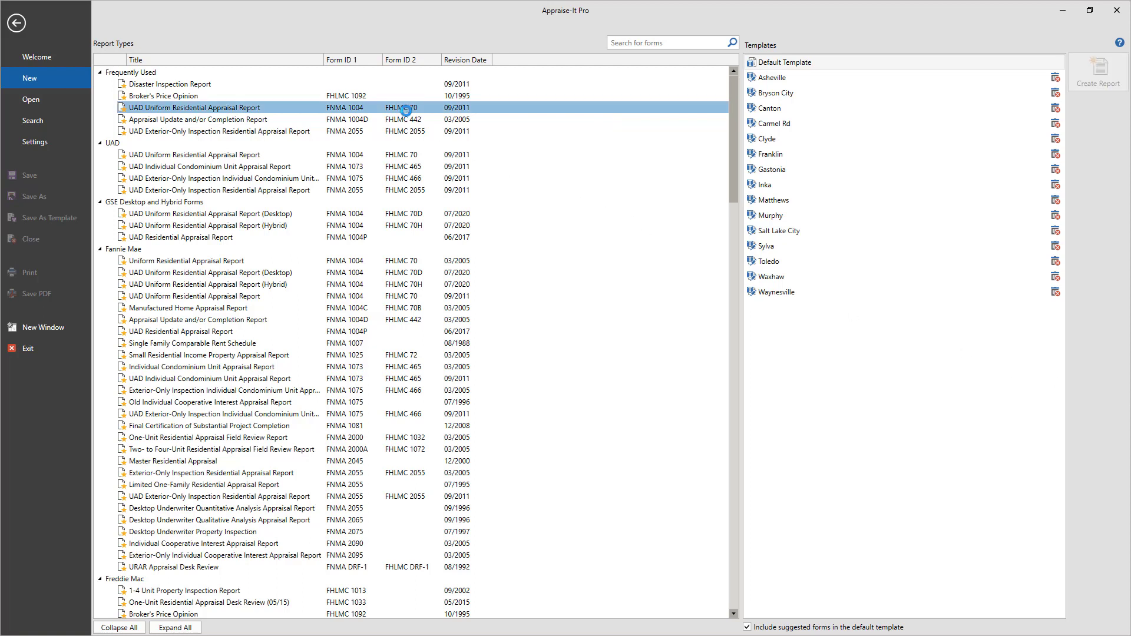
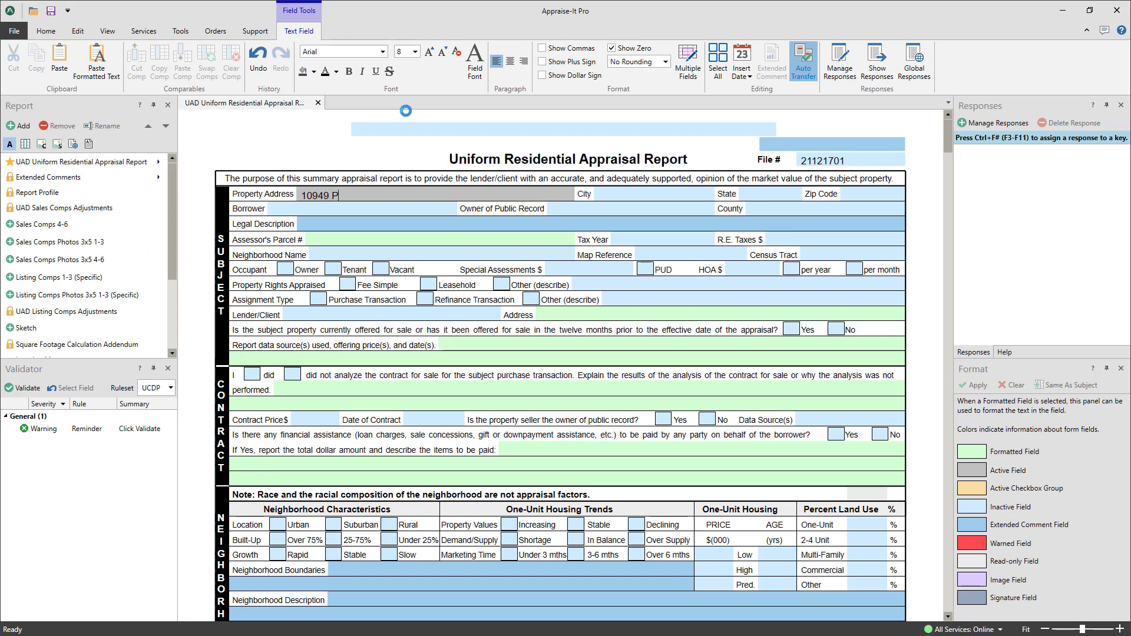
# Step: Fill in the subject's city Charlotte, state NC and zip code 28226
pyautogui.press('Tab')
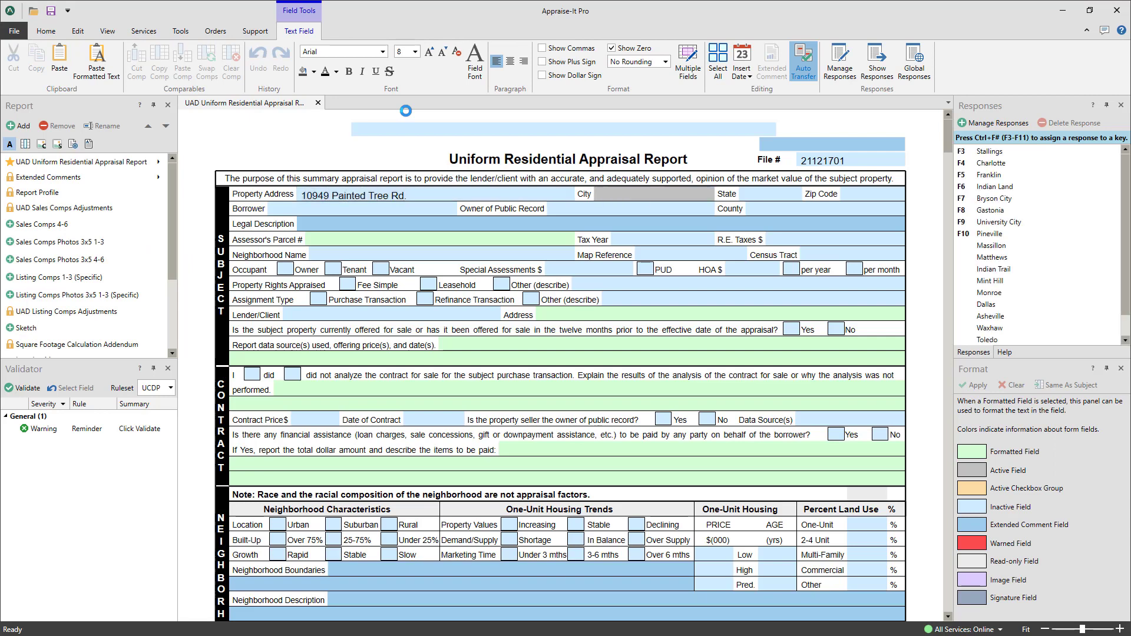
pyautogui.write('Charlotte')
pyautogui.press('Tab')
pyautogui.write('NC')
pyautogui.press('Tab')
pyautogui.write('28226')
# Step: Start a Profet.ai order for this file from the Services tab
pyautogui.press('Tab')
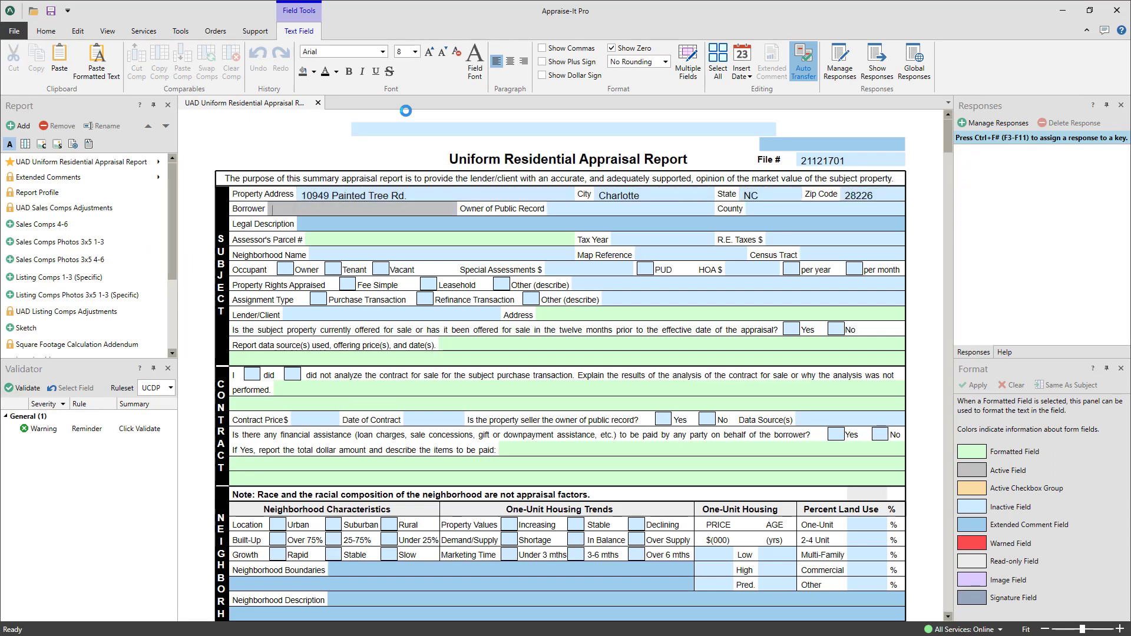
pyautogui.click(149, 33)
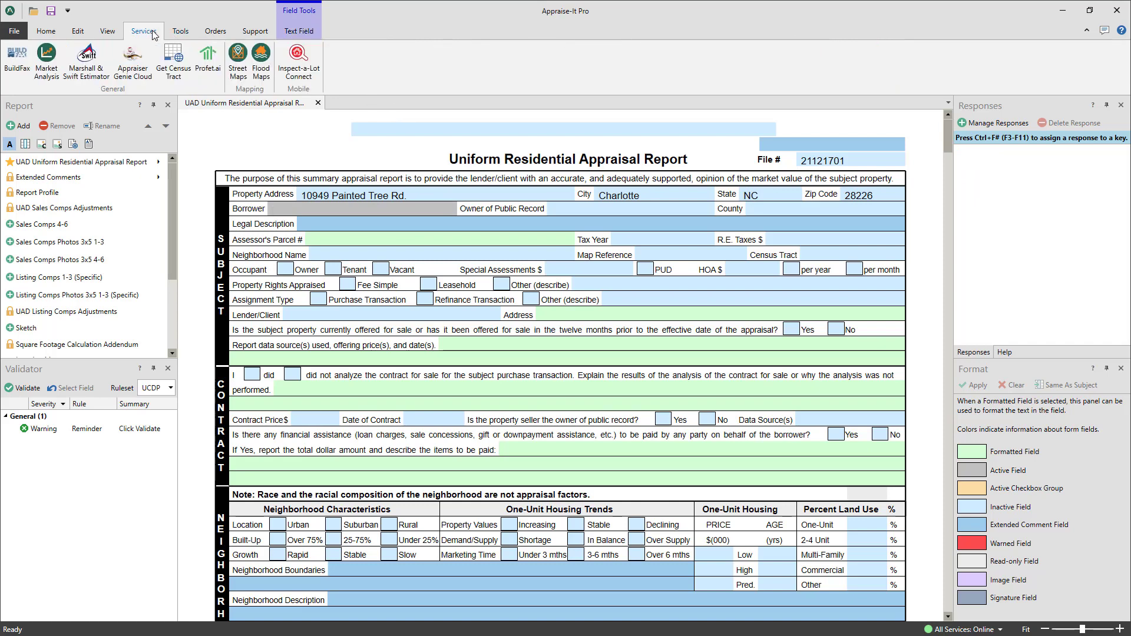
pyautogui.click(206, 58)
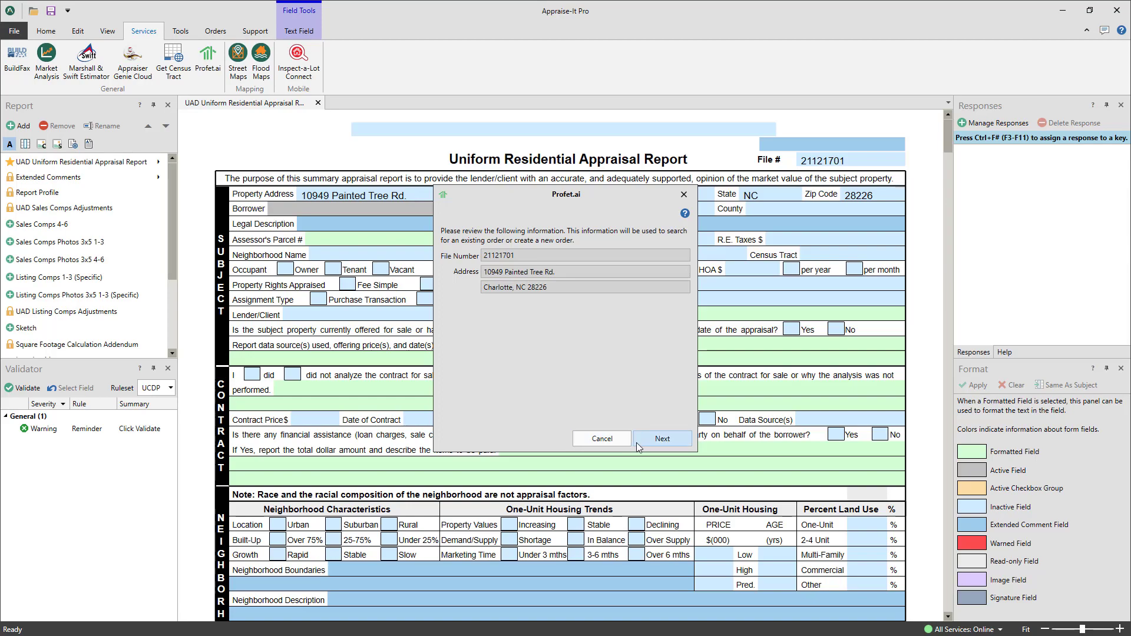
# Step: Confirm the file number and subject address to proceed with the Profet.ai order
pyautogui.click(637, 443)
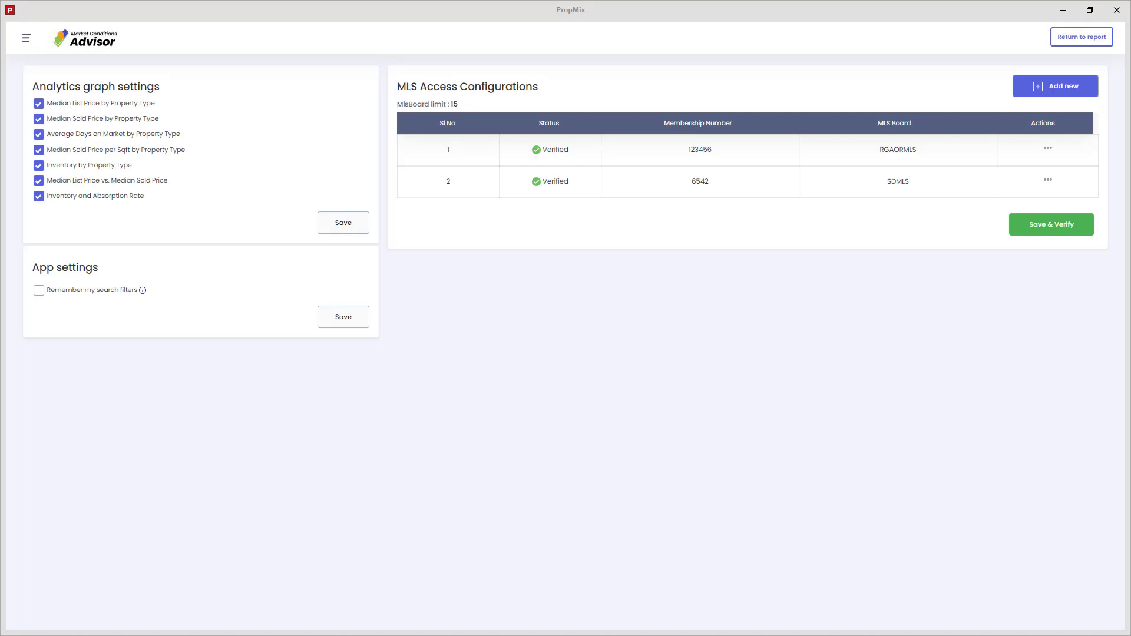
# Step: Add the Carolina MLS (NC-CMLS) board with the membership number and verify it
pyautogui.click(1033, 88)
pyautogui.click(744, 143)
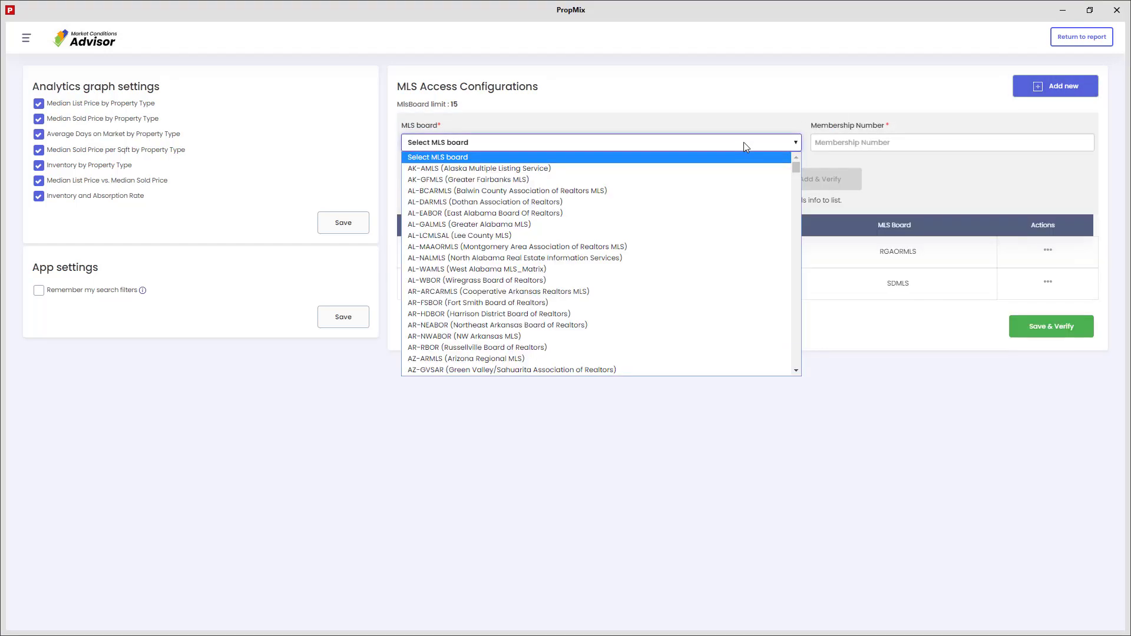
pyautogui.press('n')
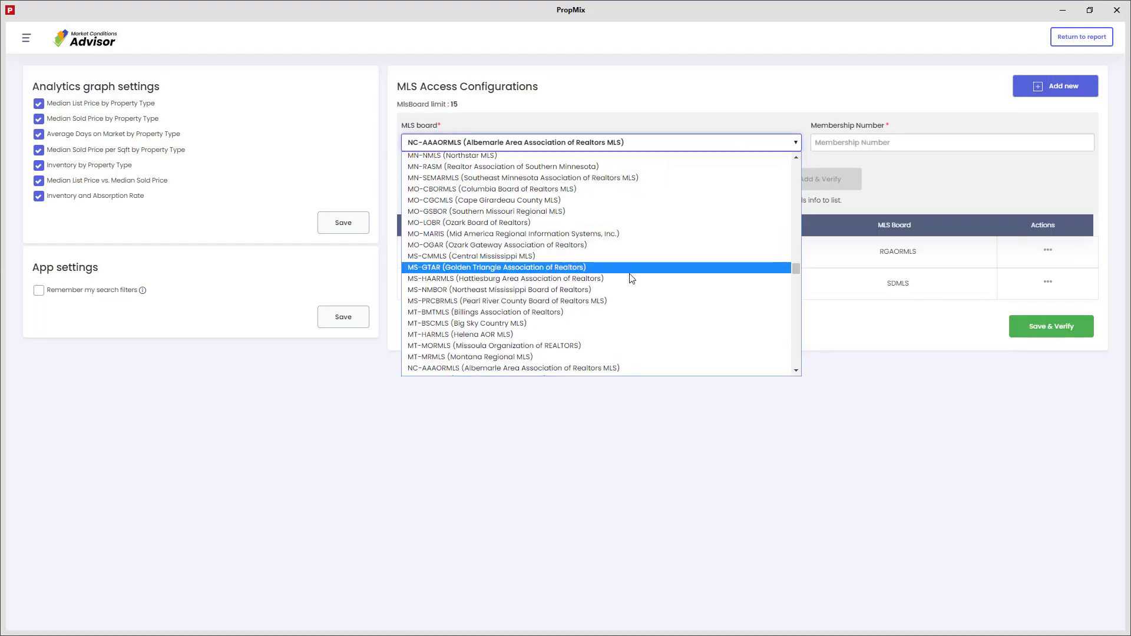
pyautogui.scroll(-1, 607, 289)
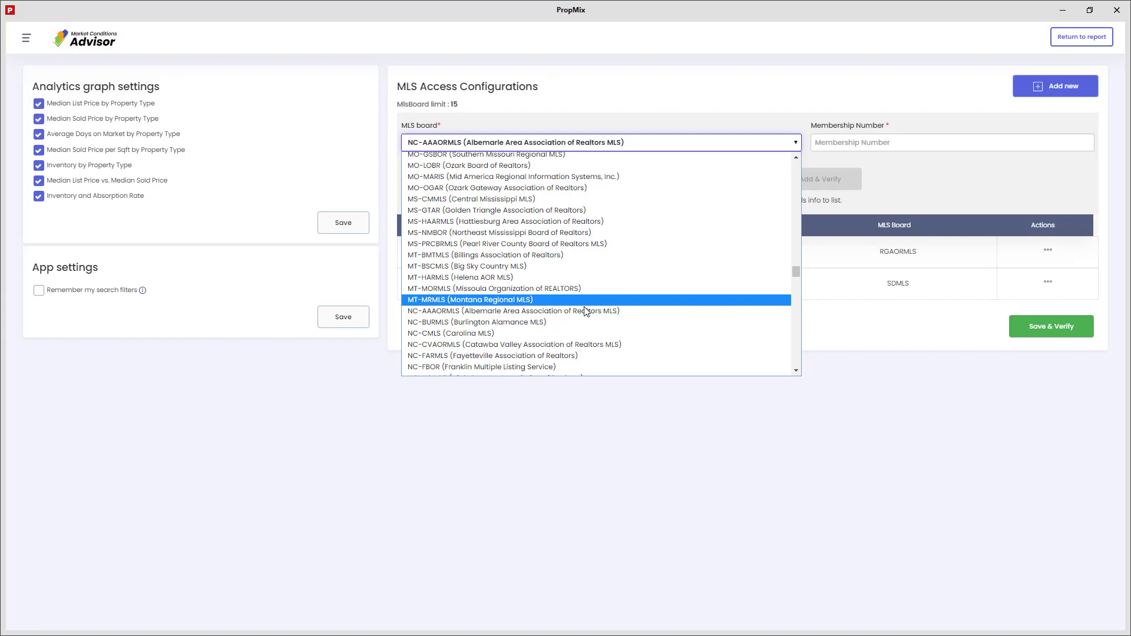
pyautogui.click(553, 333)
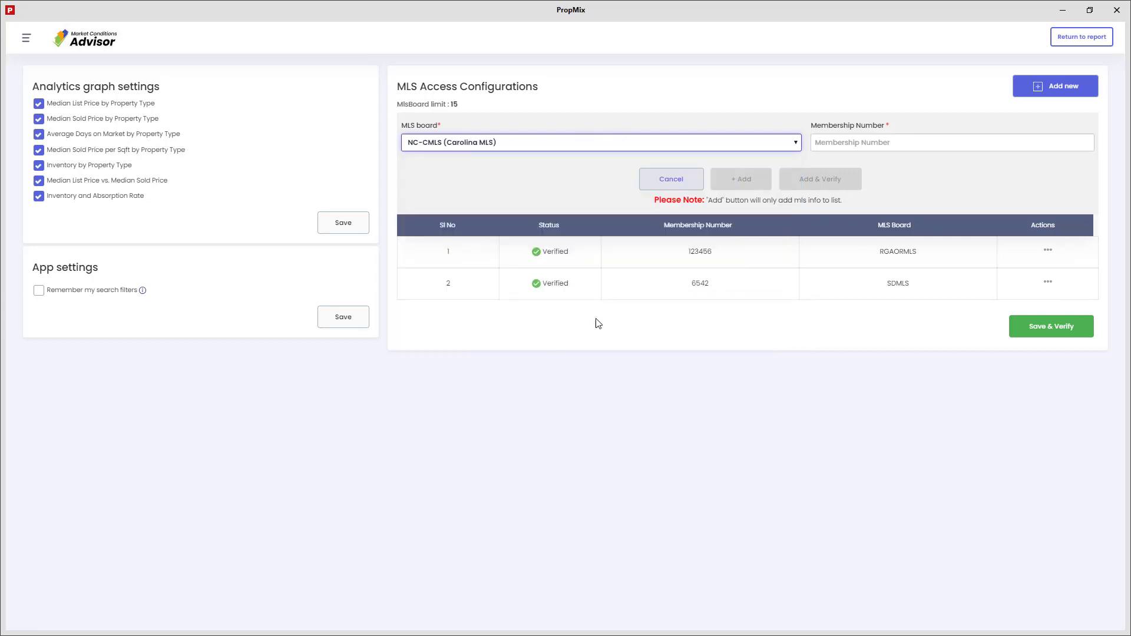
pyautogui.click(867, 143)
pyautogui.write('123456')
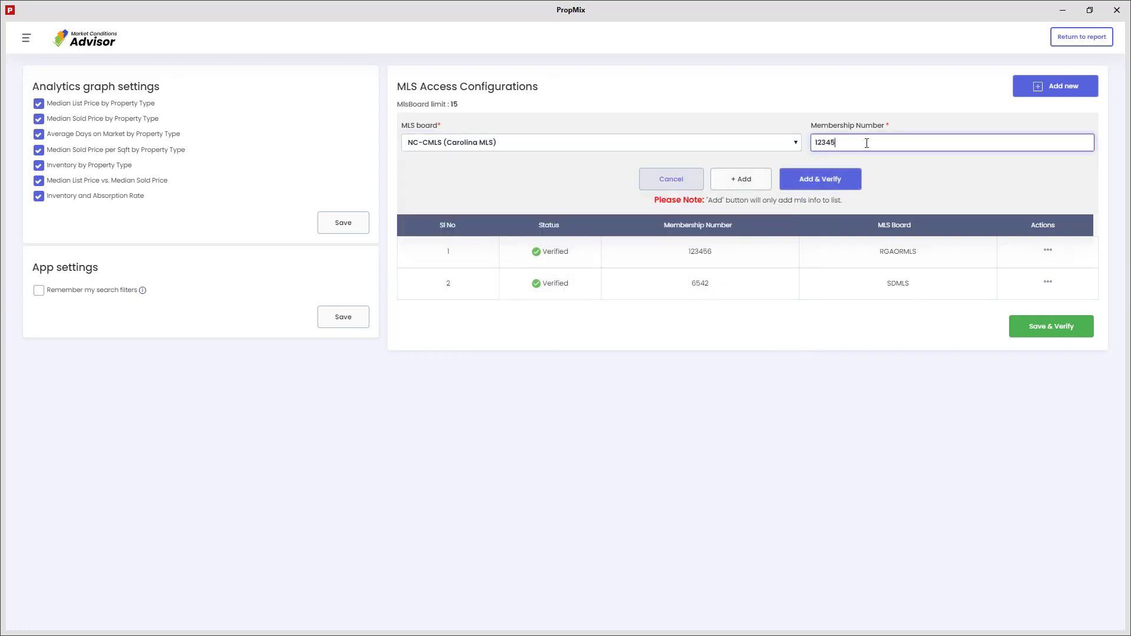
pyautogui.click(835, 178)
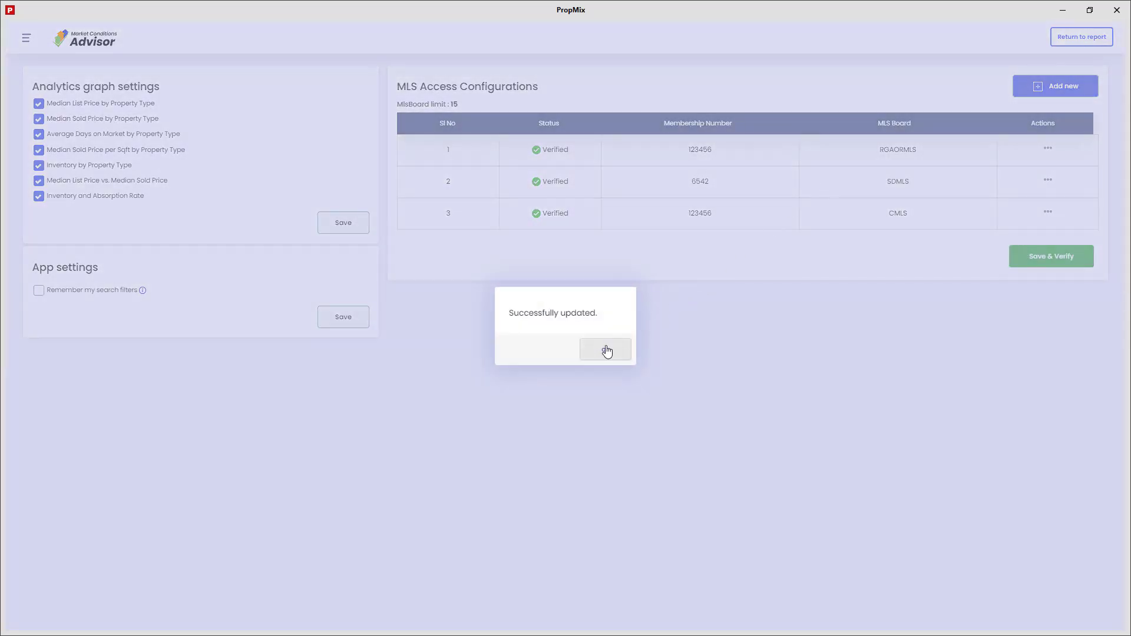
pyautogui.click(606, 350)
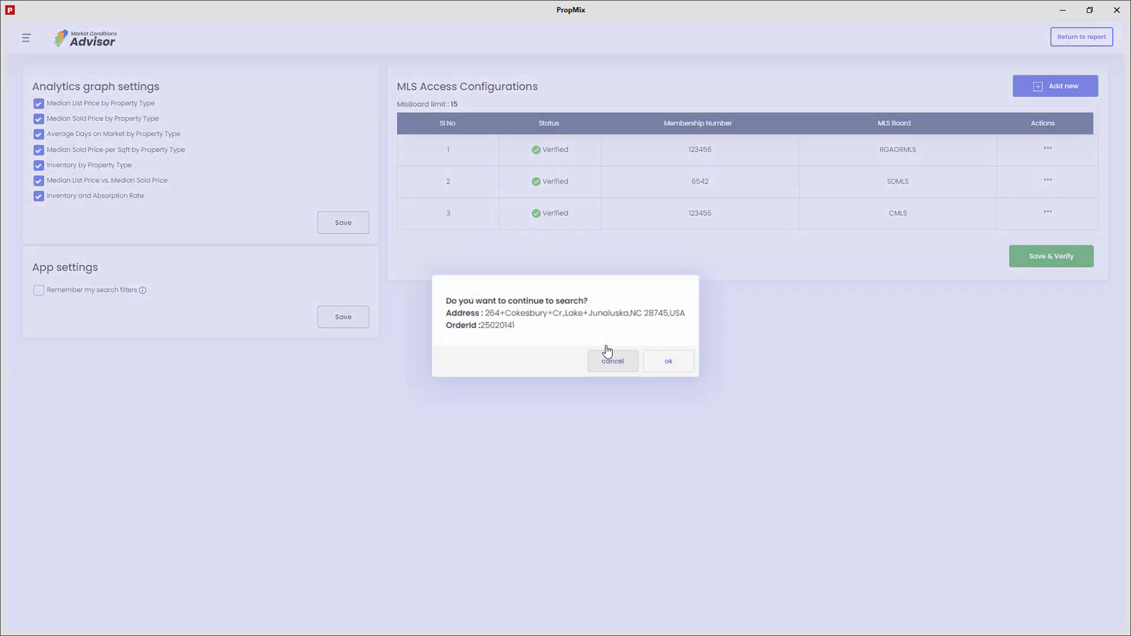
# Step: Continue through the search prompt and Market Conditions page to validate the Charlotte order
pyautogui.click(670, 364)
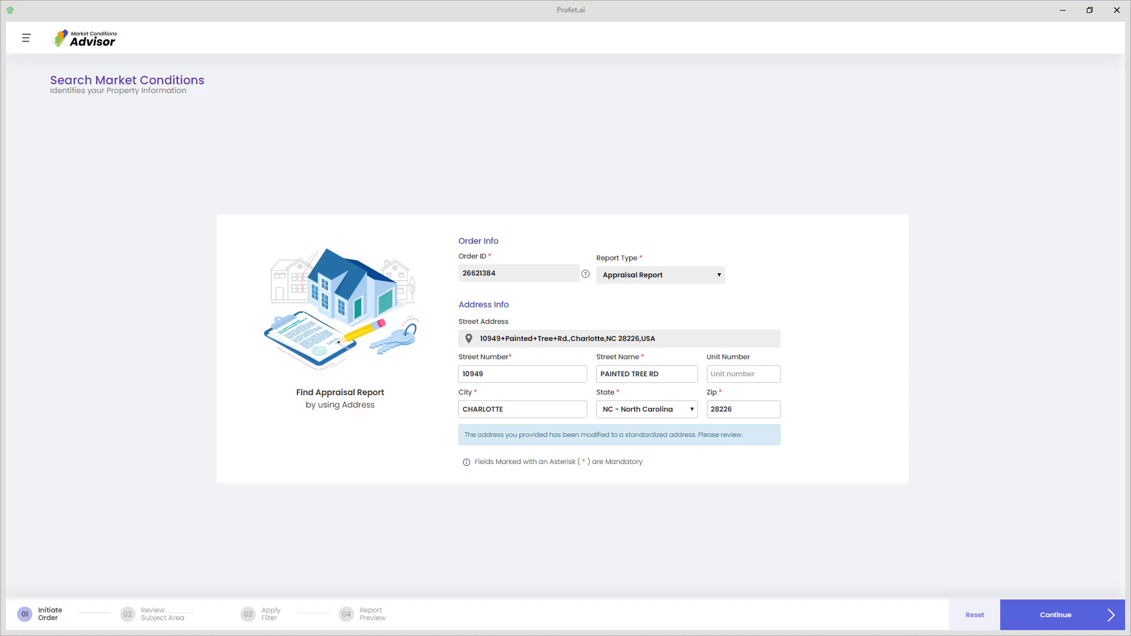
pyautogui.click(1049, 617)
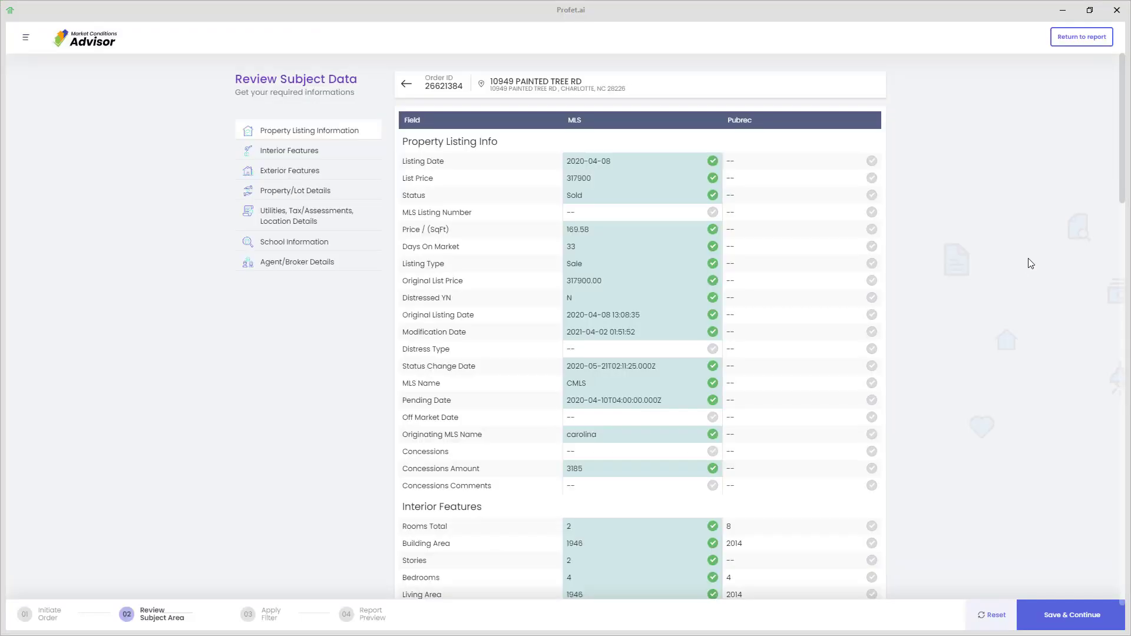
# Step: Use the public-record Building Area 2014 instead of 1946 for the subject and save
pyautogui.moveTo(1122, 194); pyautogui.dragTo(1111, 294)
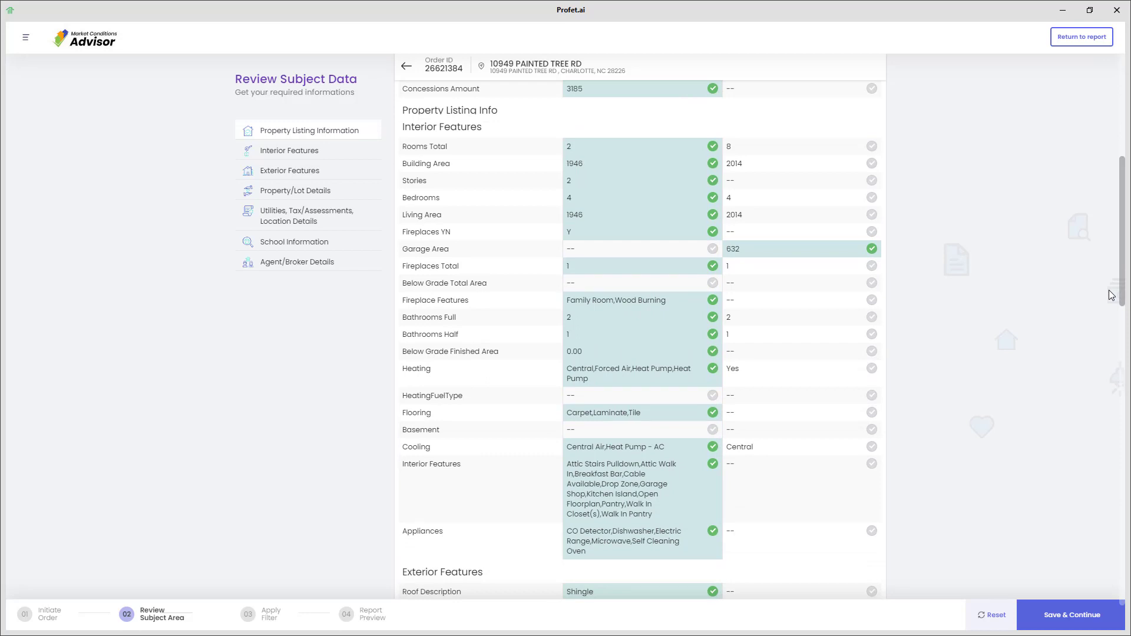
pyautogui.click(874, 169)
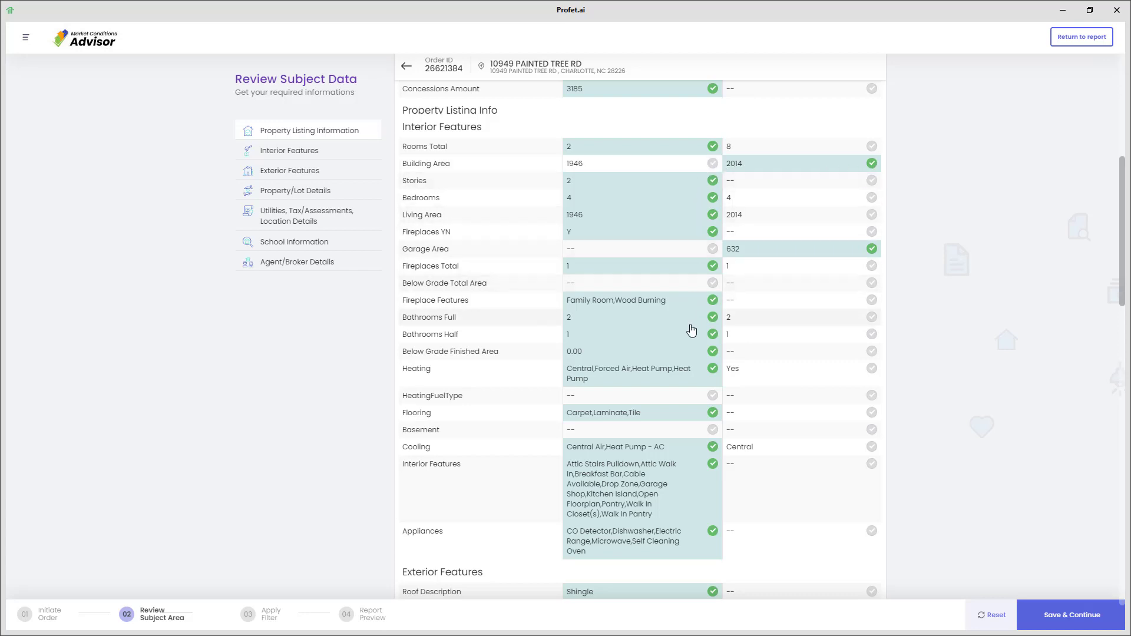
pyautogui.click(1070, 622)
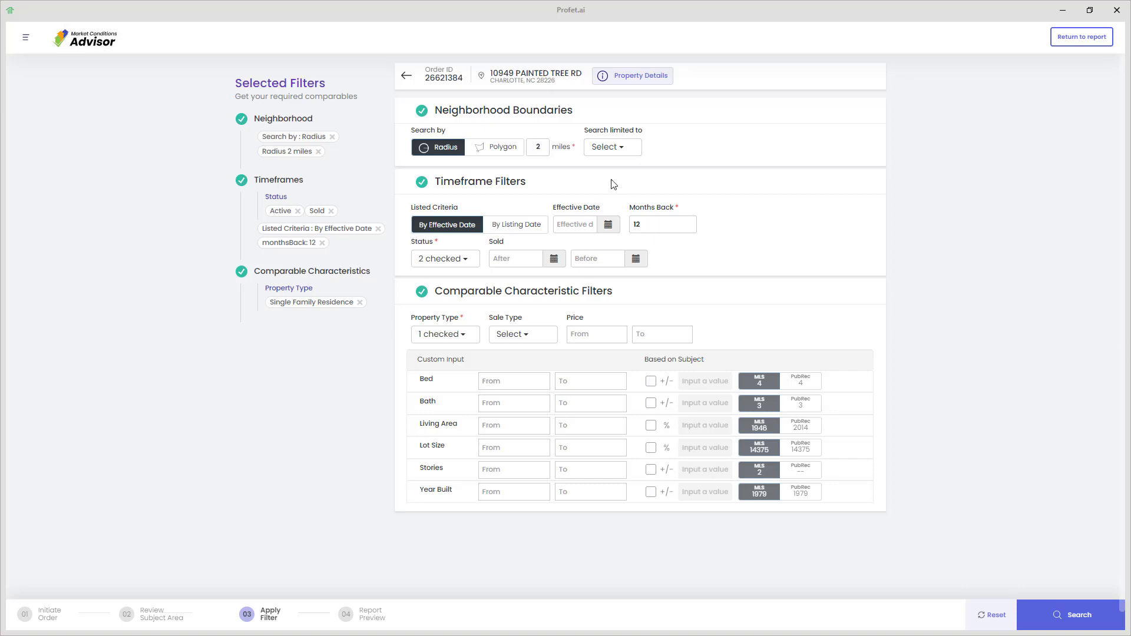
# Step: Search comparables within a 4-mile radius, 1000–2000 sq ft living area and 2–3 bedrooms
pyautogui.doubleClick(529, 148)
pyautogui.write('4')
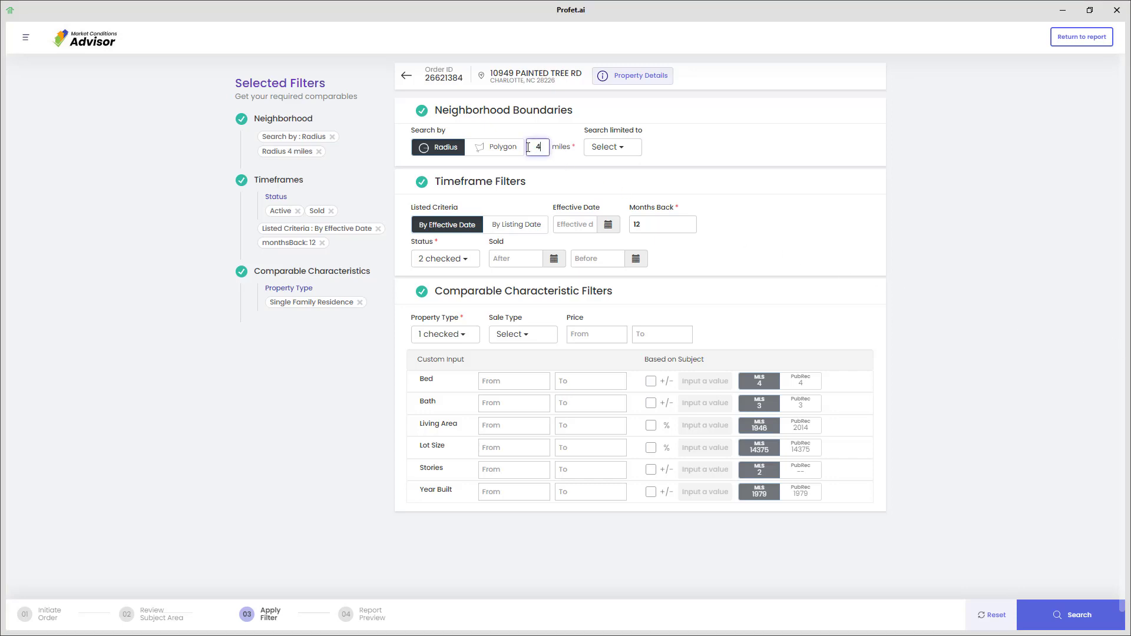
pyautogui.click(534, 428)
pyautogui.write('1000')
pyautogui.press('Tab')
pyautogui.write('2000')
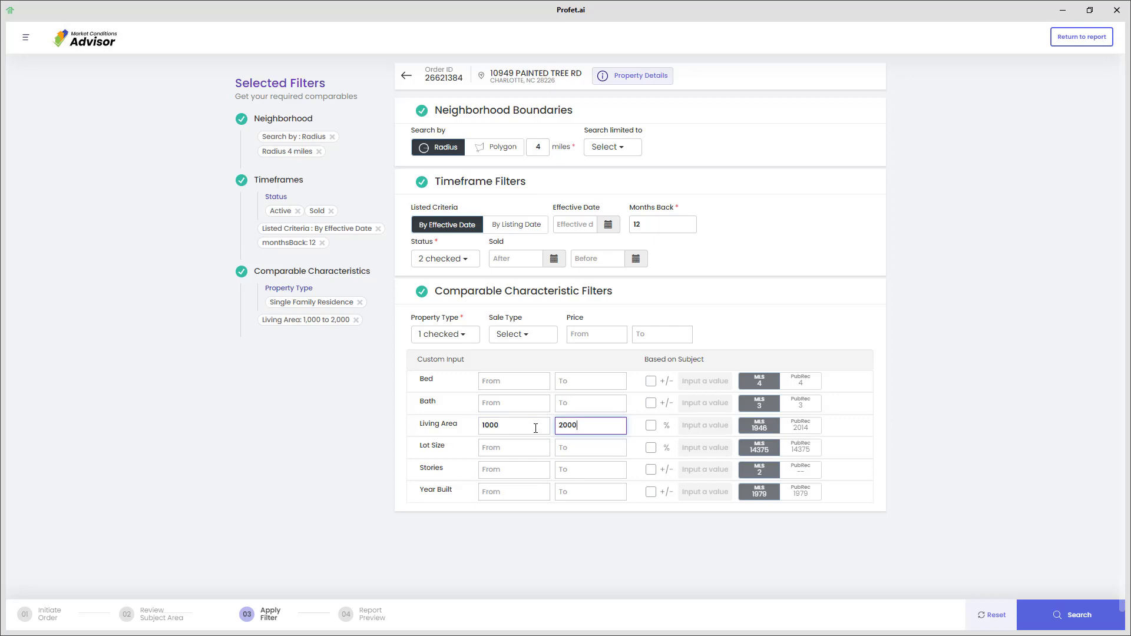
pyautogui.click(491, 382)
pyautogui.write('2')
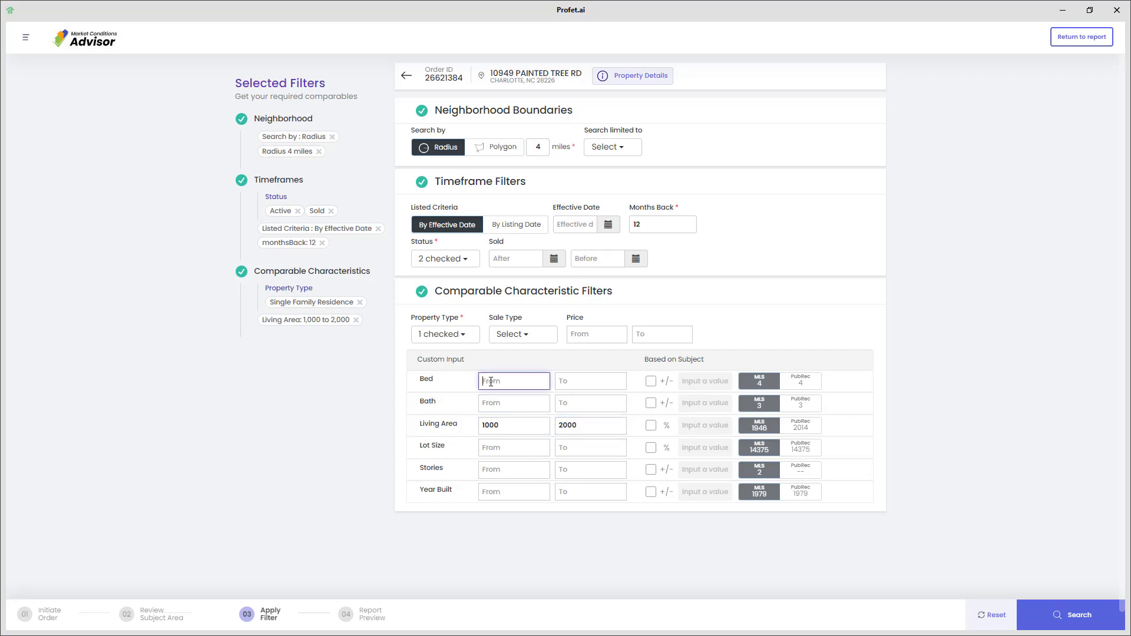
pyautogui.press('Tab')
pyautogui.write('3')
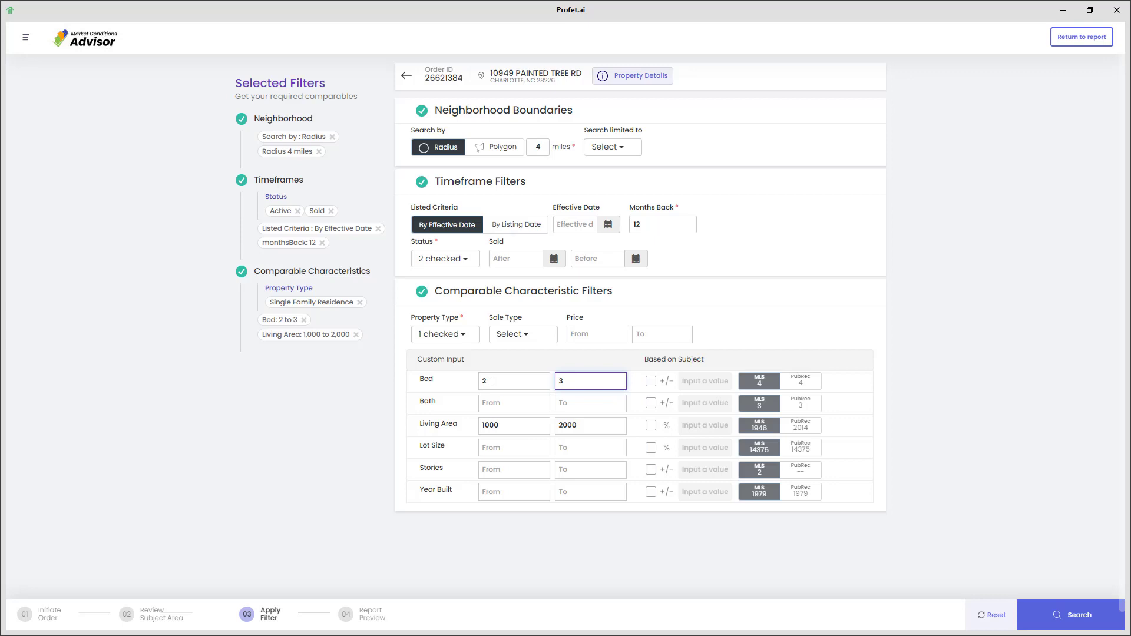
pyautogui.click(1064, 614)
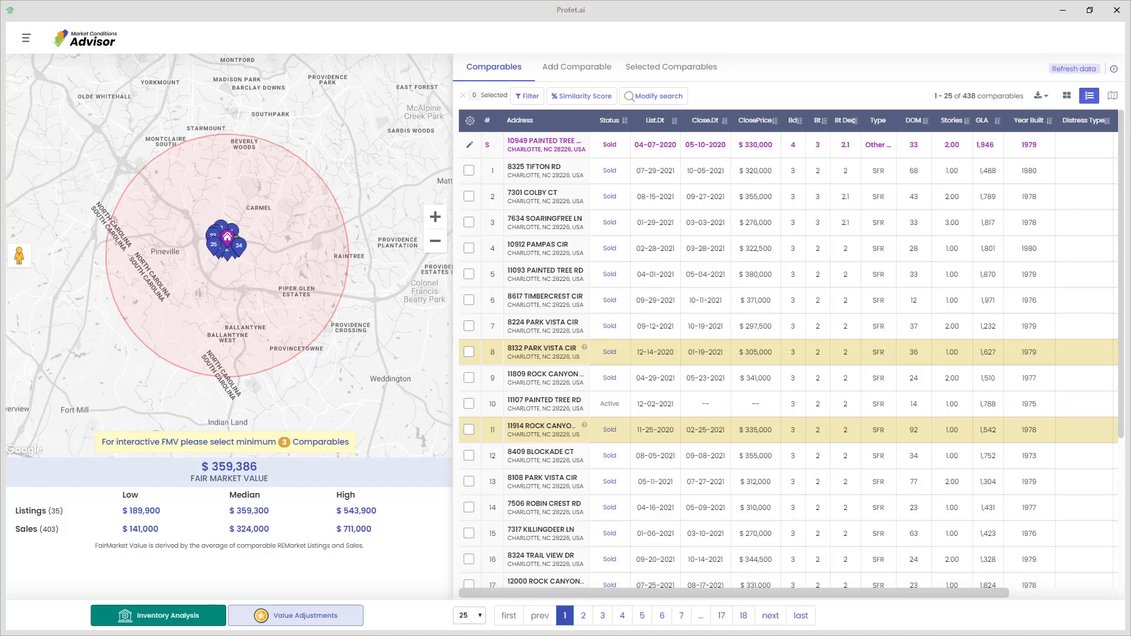
pyautogui.doubleClick(436, 221)
pyautogui.click(436, 224)
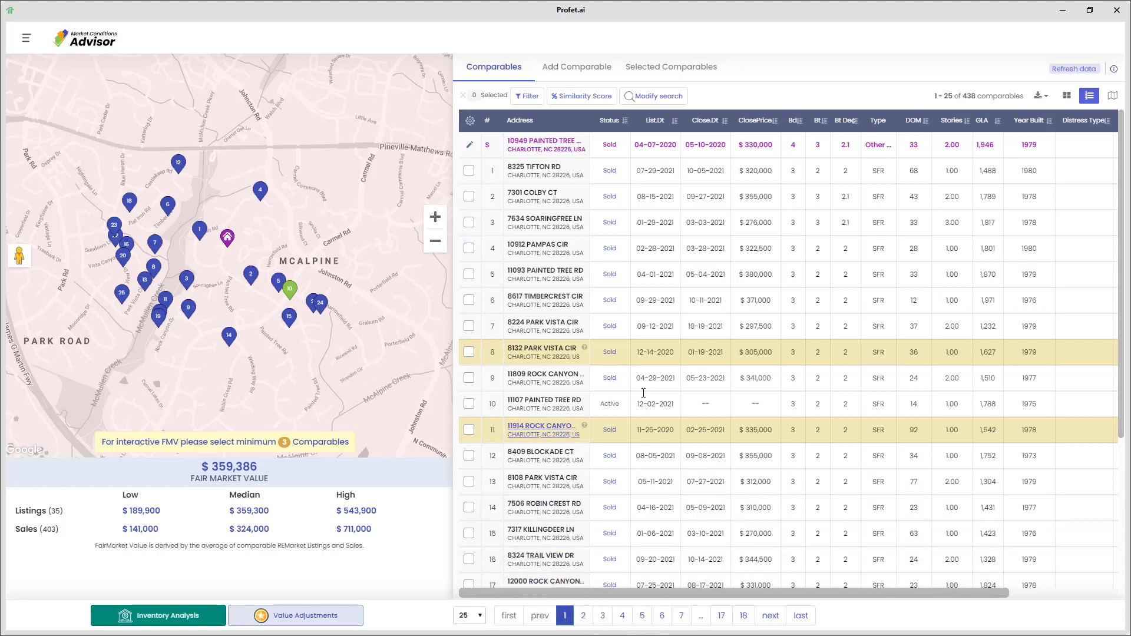
pyautogui.click(654, 121)
pyautogui.click(755, 120)
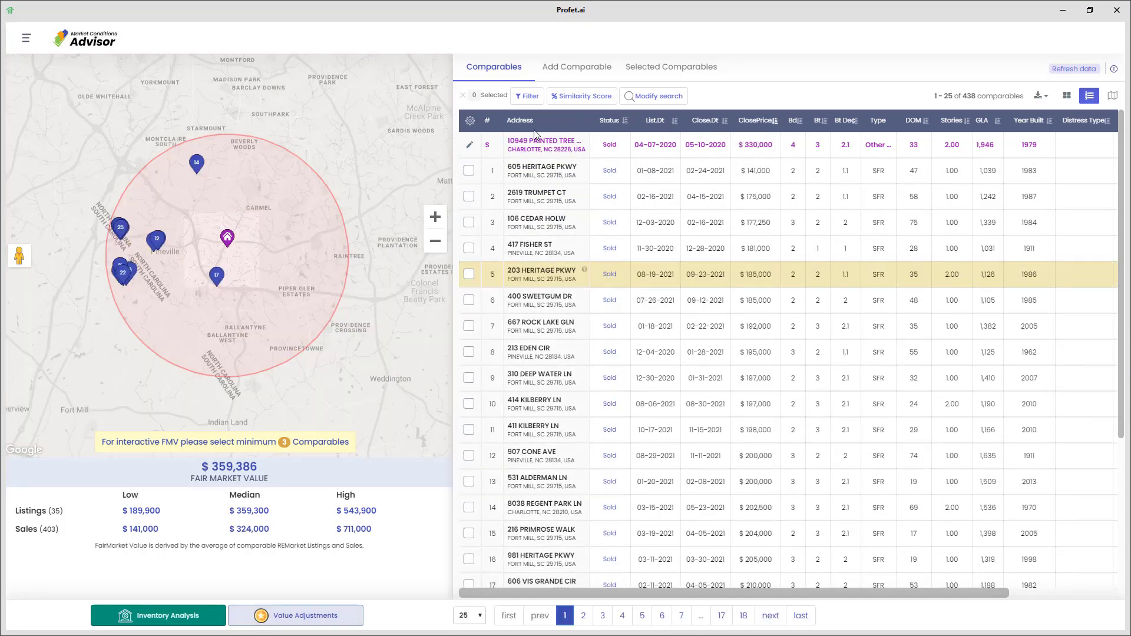
pyautogui.moveTo(821, 592); pyautogui.dragTo(758, 608)
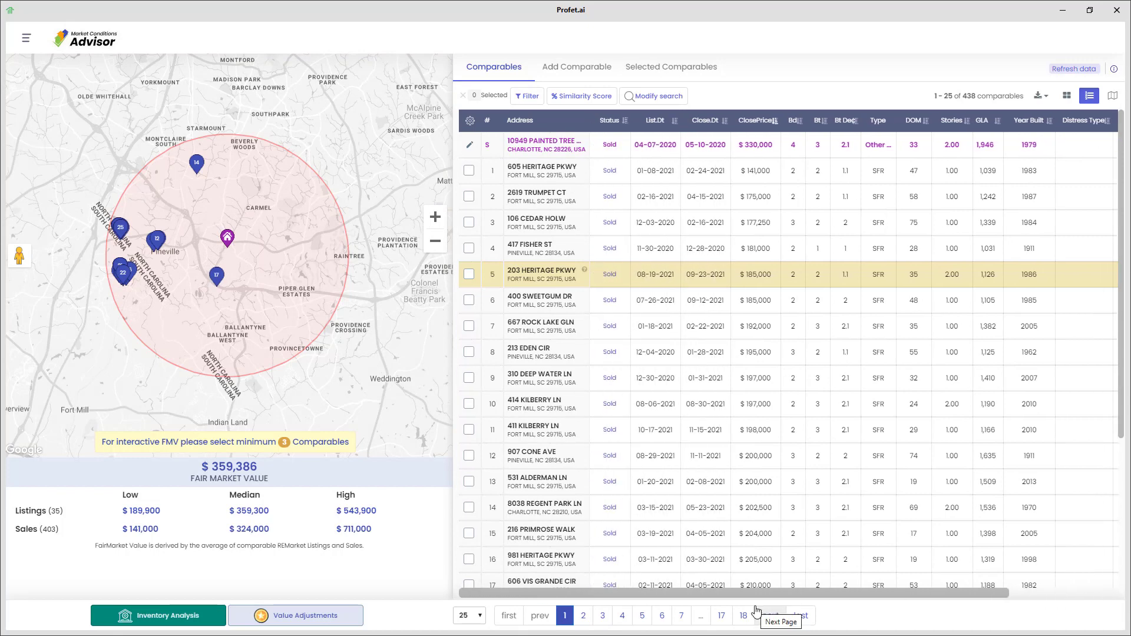
pyautogui.click(547, 192)
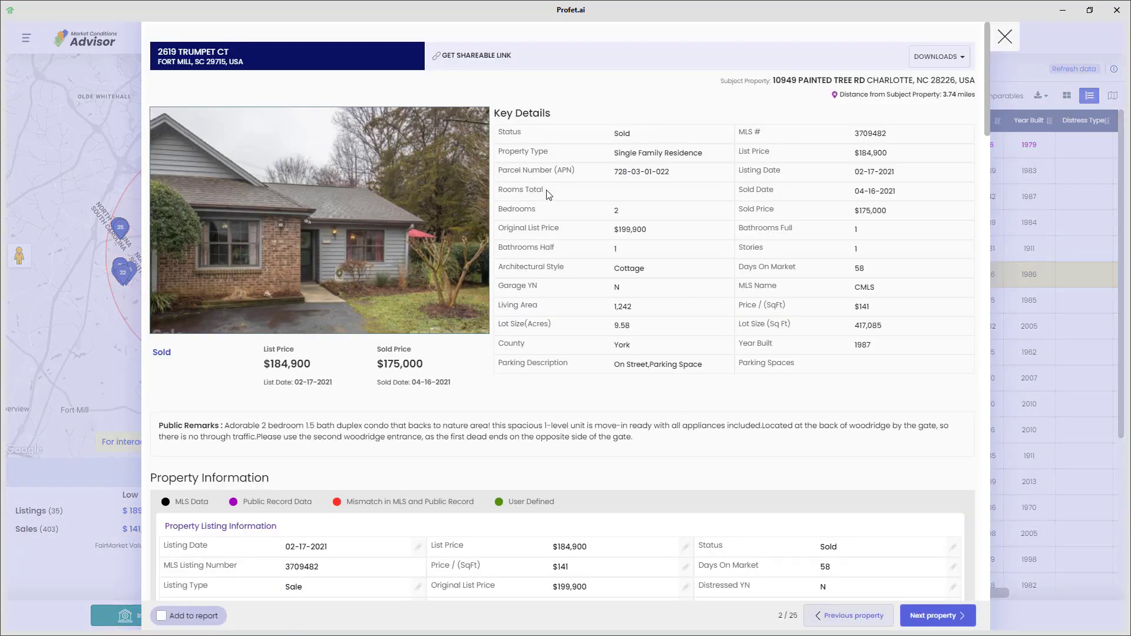
pyautogui.scroll(-8, 557, 266)
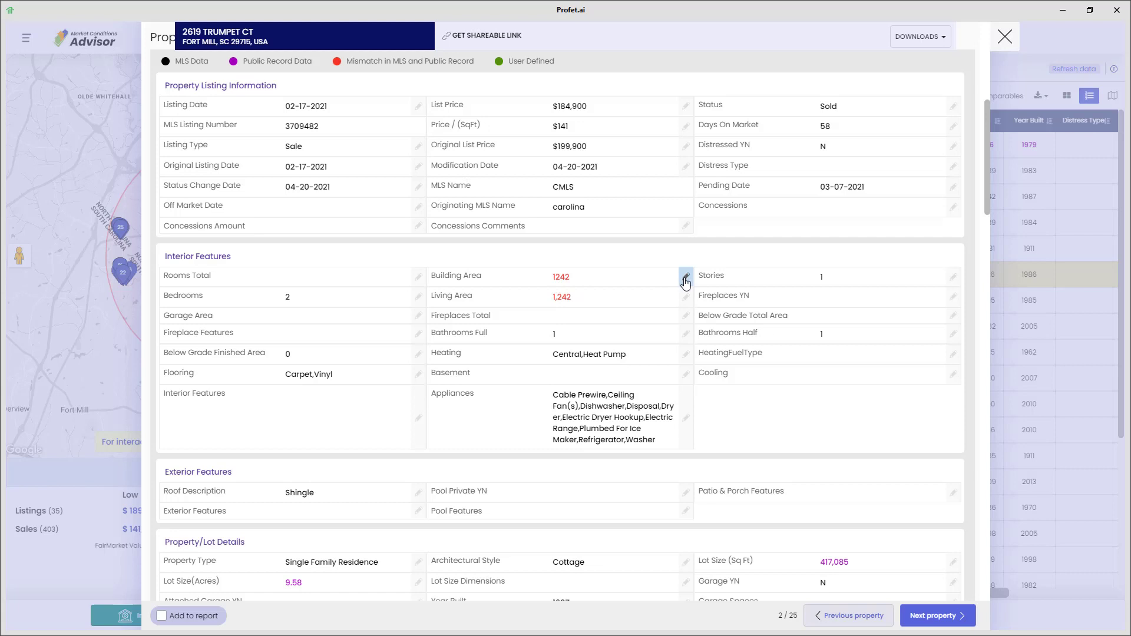
pyautogui.click(685, 278)
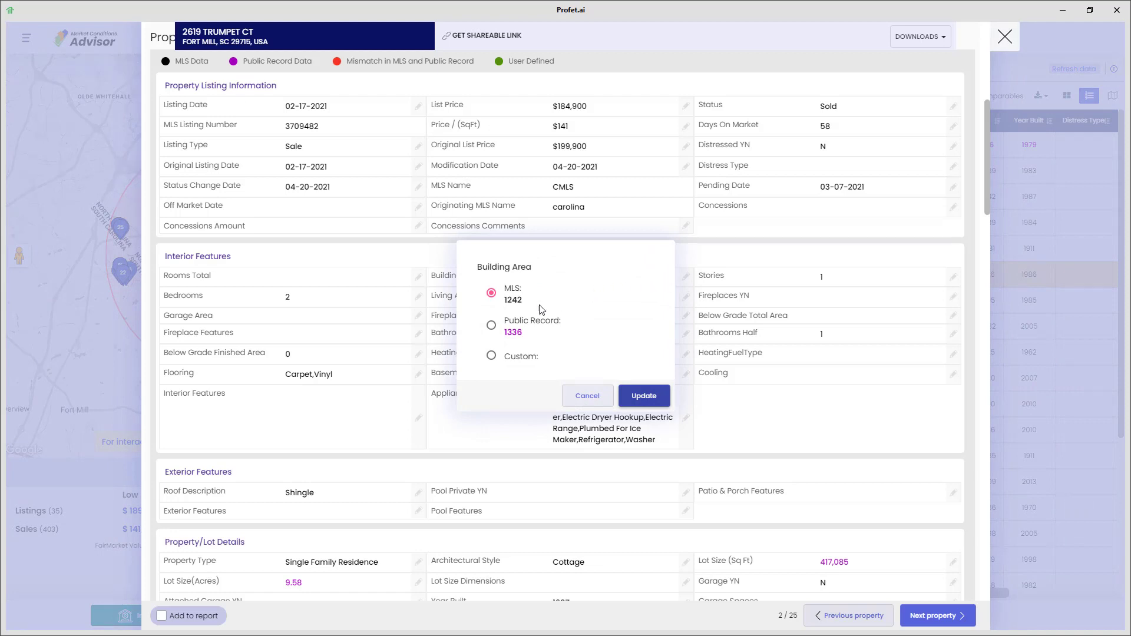
pyautogui.click(492, 328)
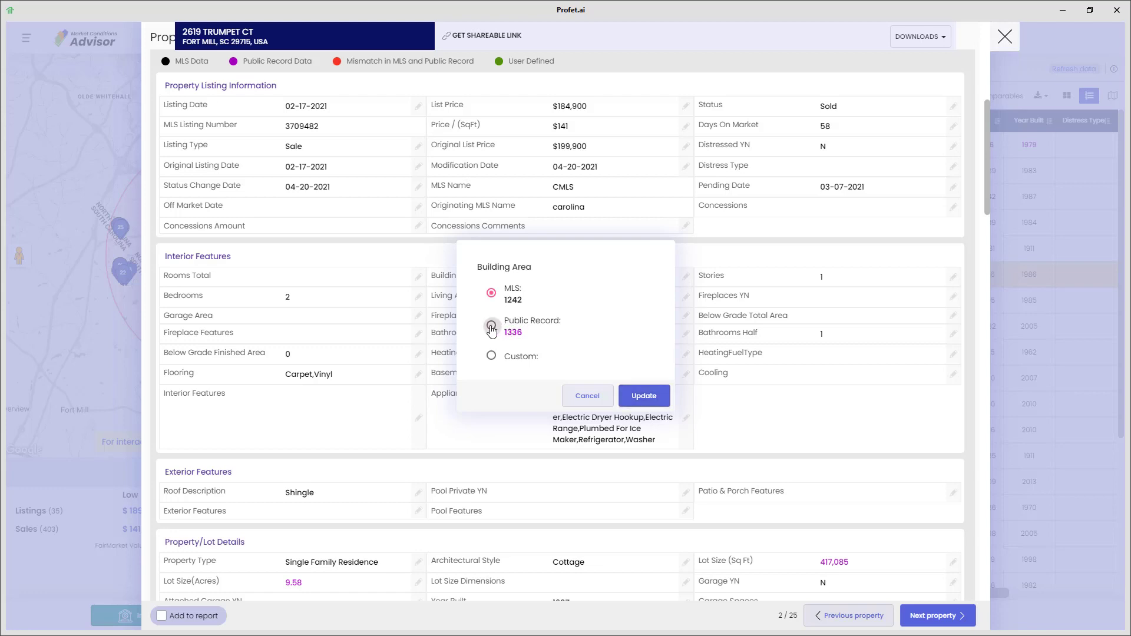
pyautogui.click(492, 355)
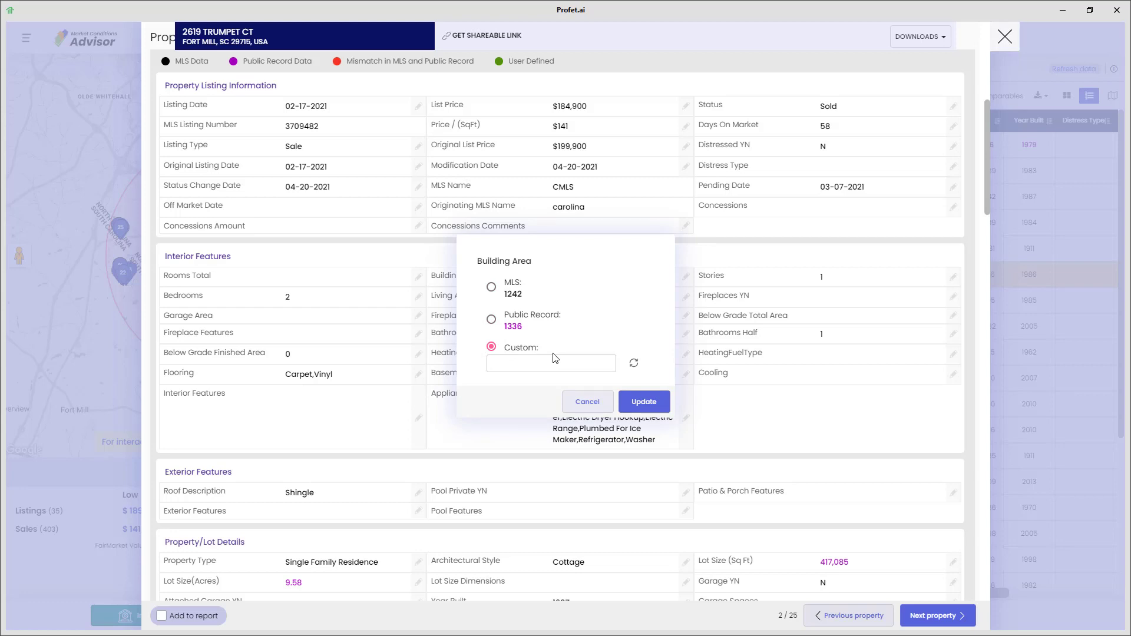
pyautogui.click(506, 322)
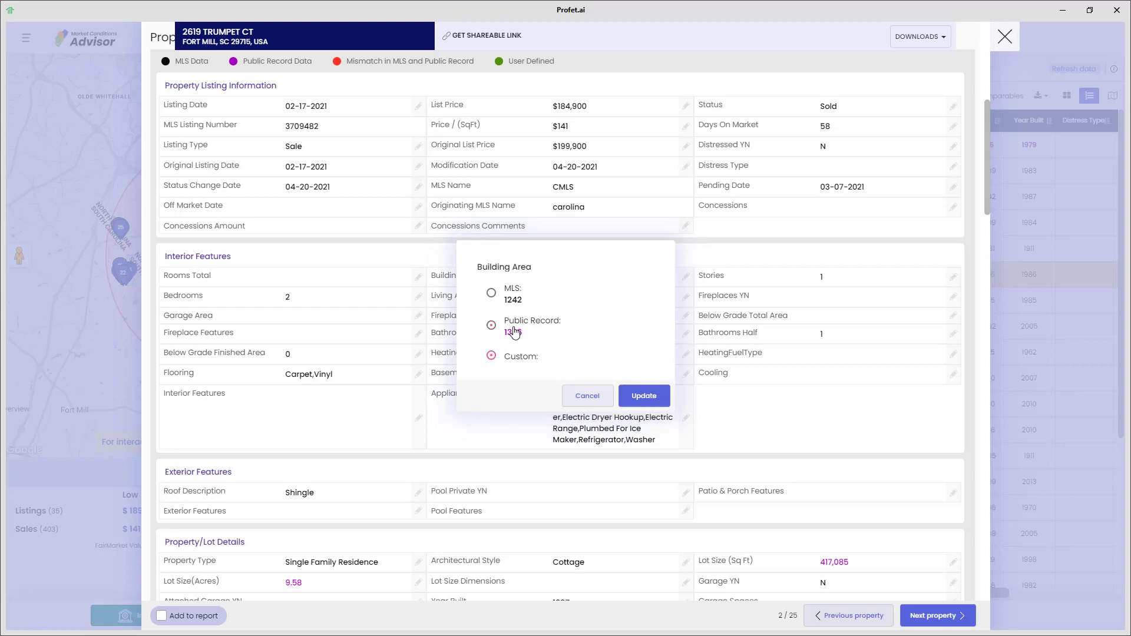
pyautogui.click(646, 409)
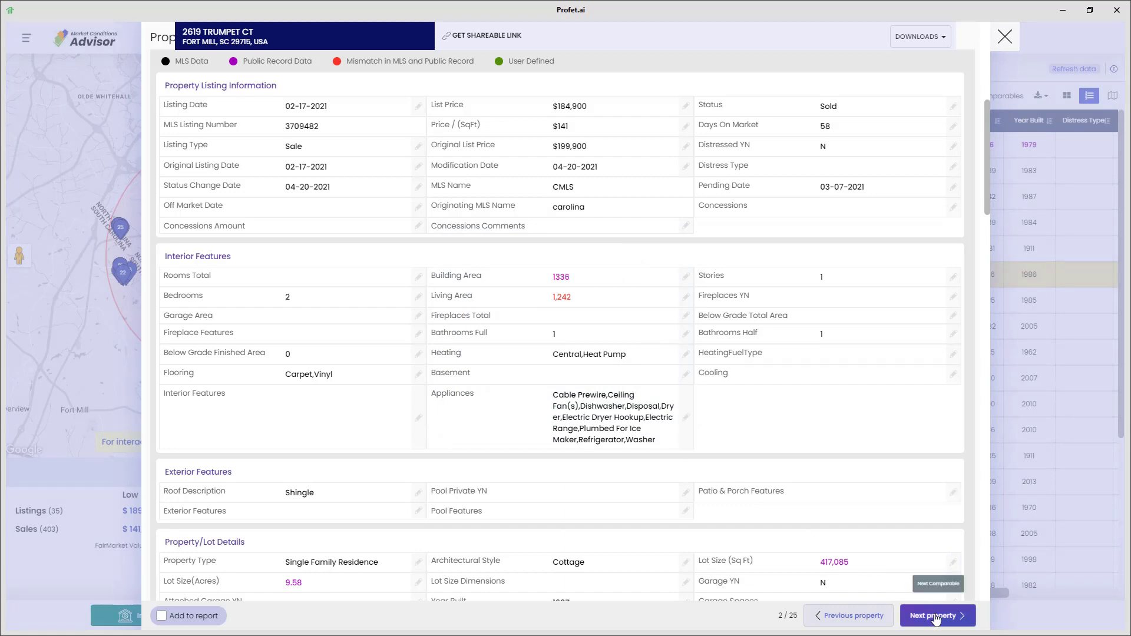
pyautogui.click(936, 616)
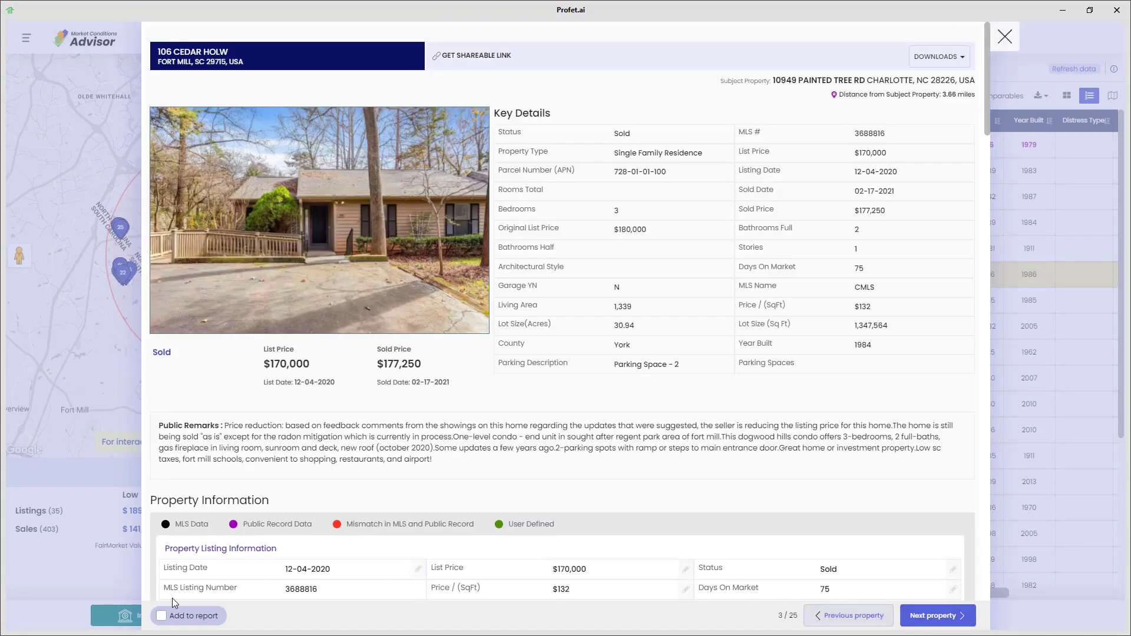
pyautogui.click(161, 617)
pyautogui.click(161, 617)
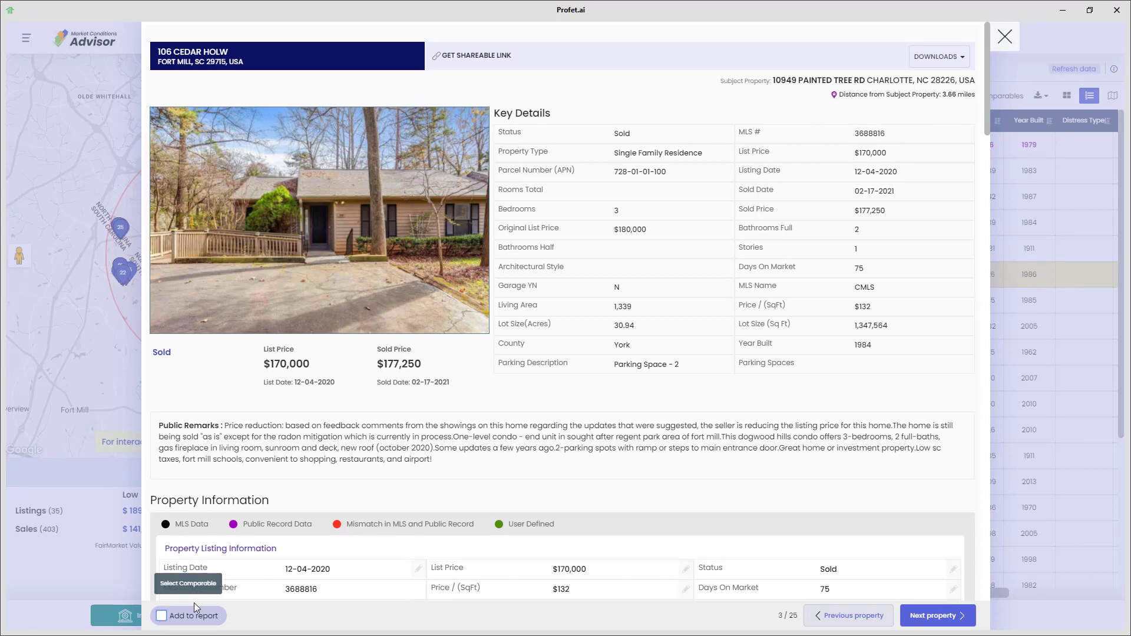
pyautogui.click(1001, 42)
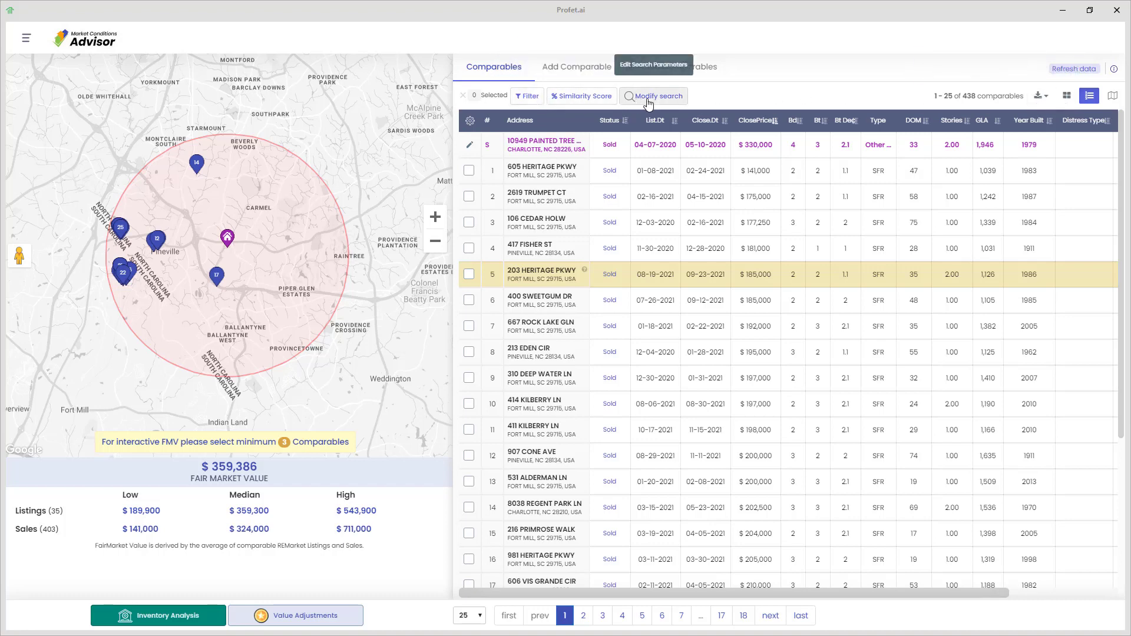
pyautogui.click(469, 171)
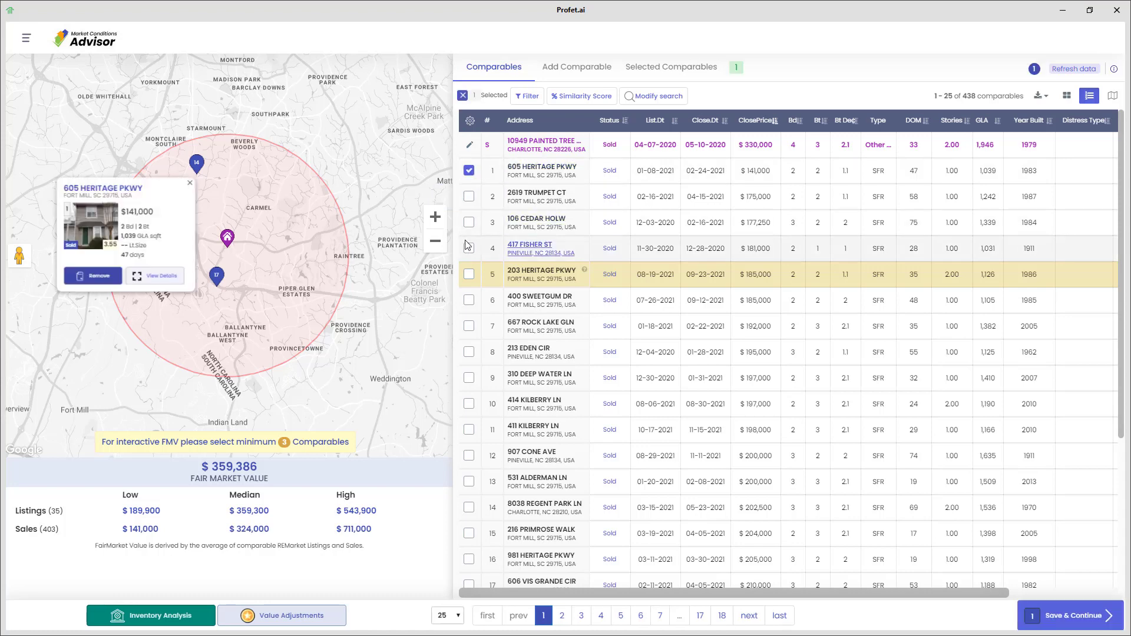
pyautogui.click(469, 248)
pyautogui.click(469, 326)
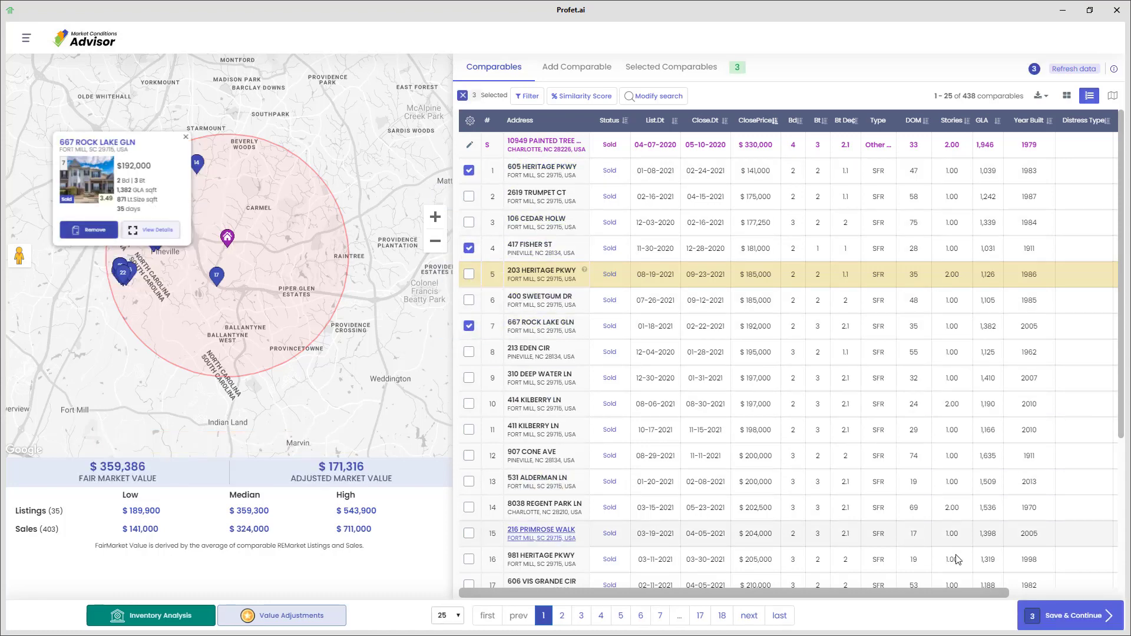
pyautogui.click(1093, 610)
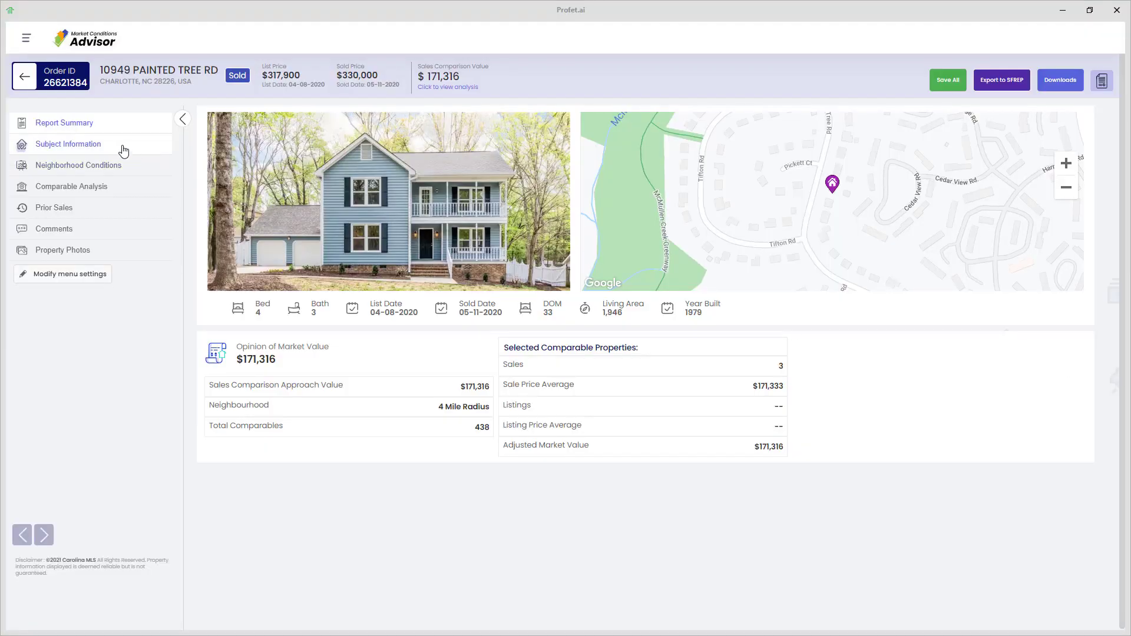
# Step: Review the Subject Information, Neighborhood Conditions, Comparable Analysis and Prior Sales sections
pyautogui.click(73, 144)
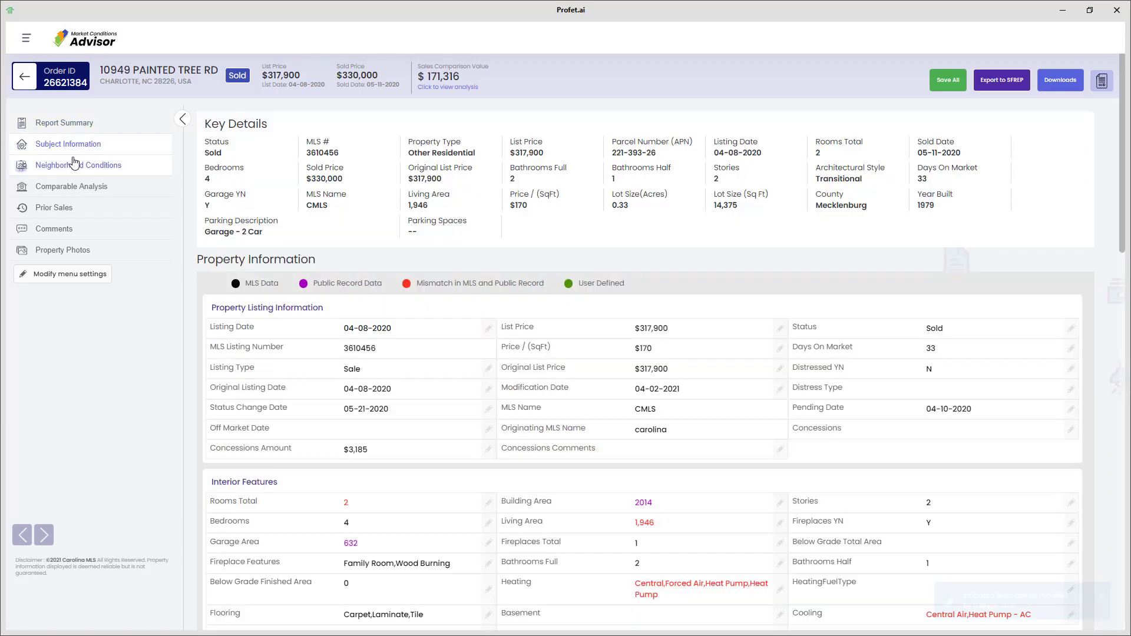
pyautogui.click(73, 166)
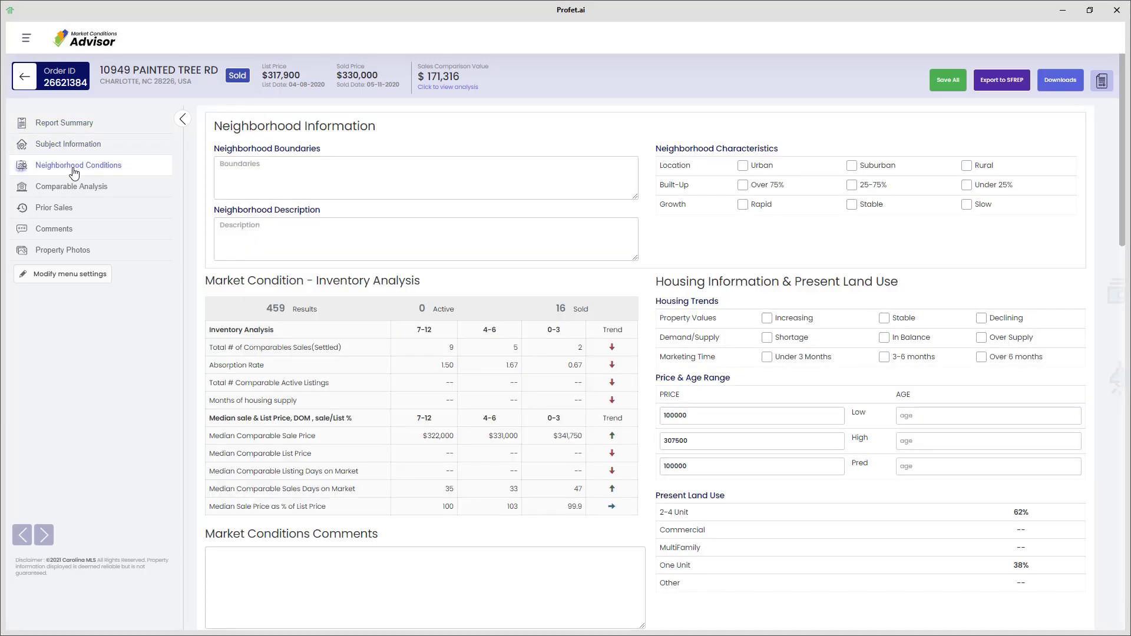
pyautogui.click(73, 189)
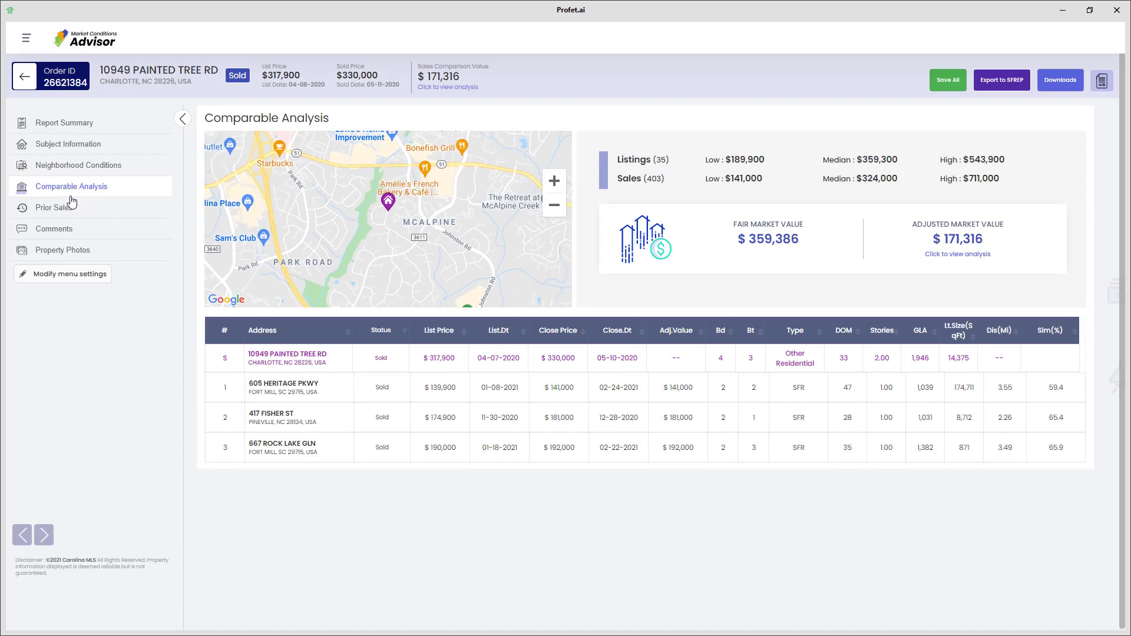
pyautogui.click(70, 210)
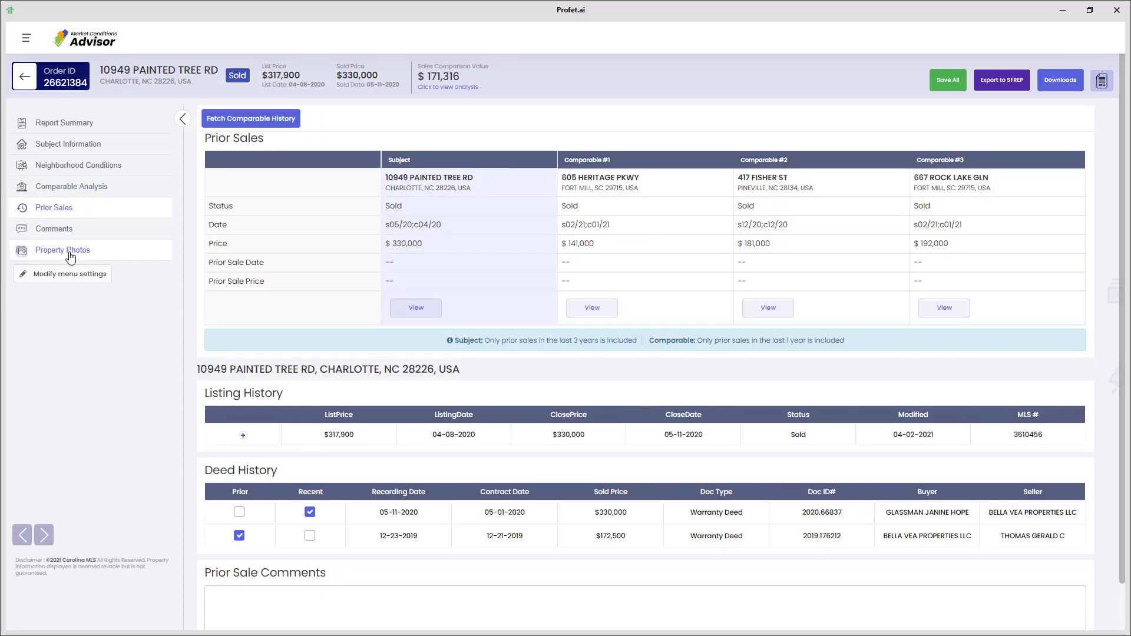
# Step: Preview the Bathroom and Bedroom photos and the comp photos, then export to Appraise-It Pro
pyautogui.click(70, 256)
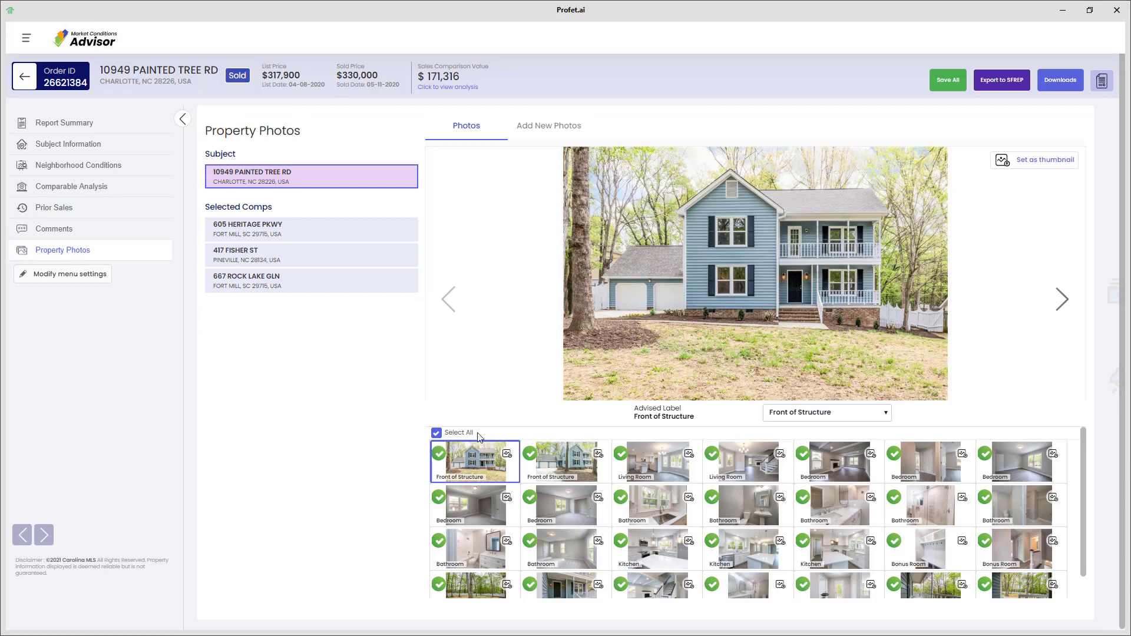
pyautogui.click(655, 506)
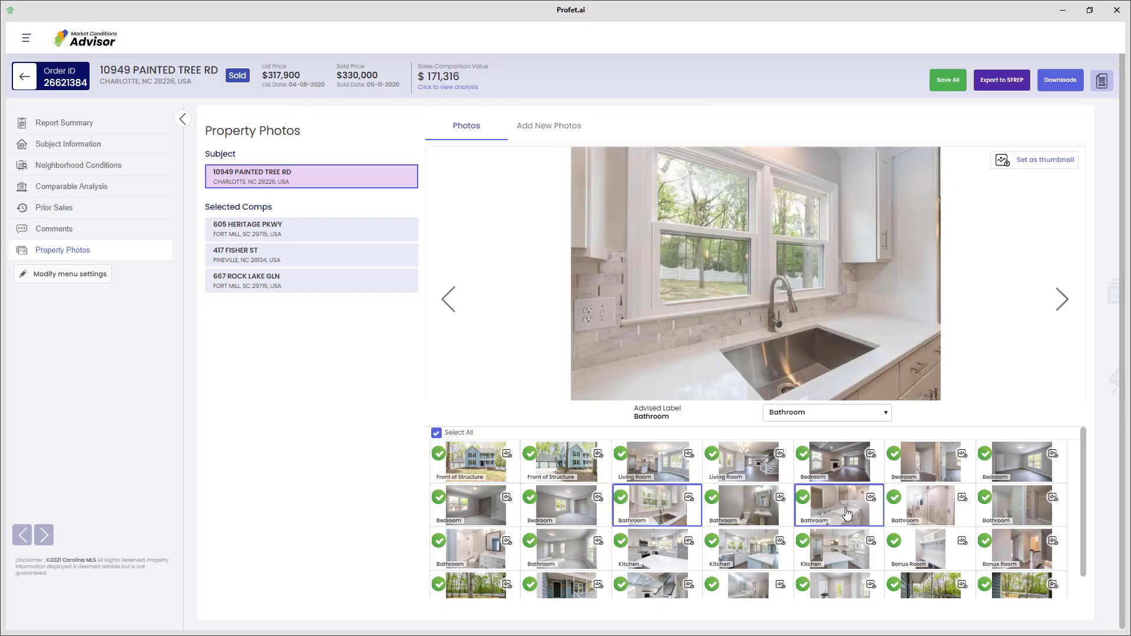
pyautogui.click(847, 466)
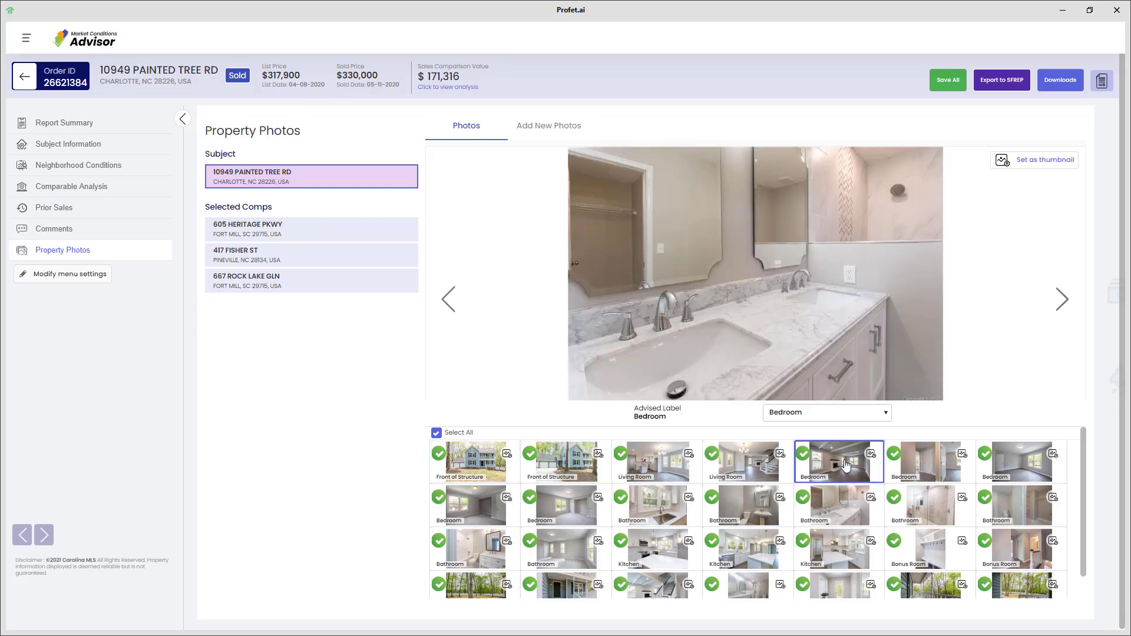
pyautogui.click(320, 232)
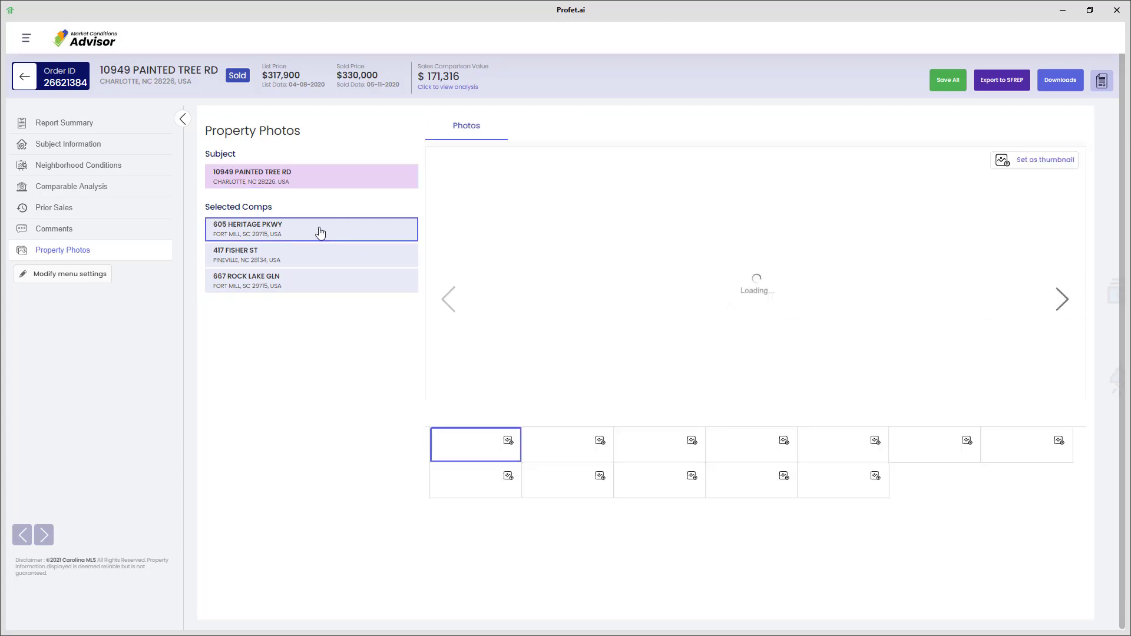
pyautogui.click(316, 258)
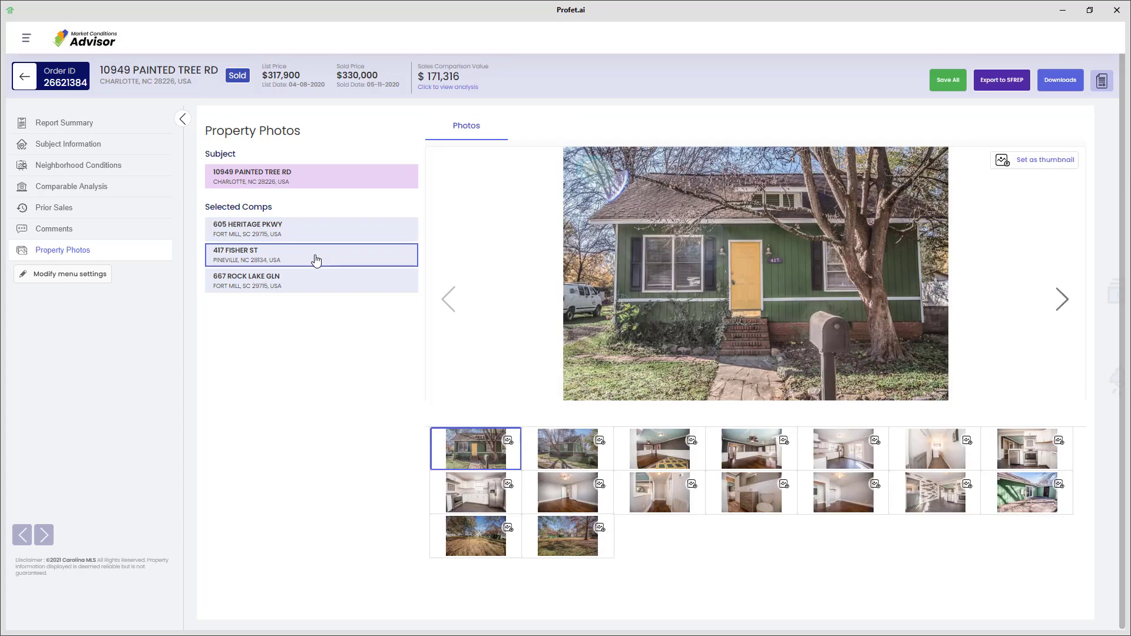
pyautogui.click(1003, 83)
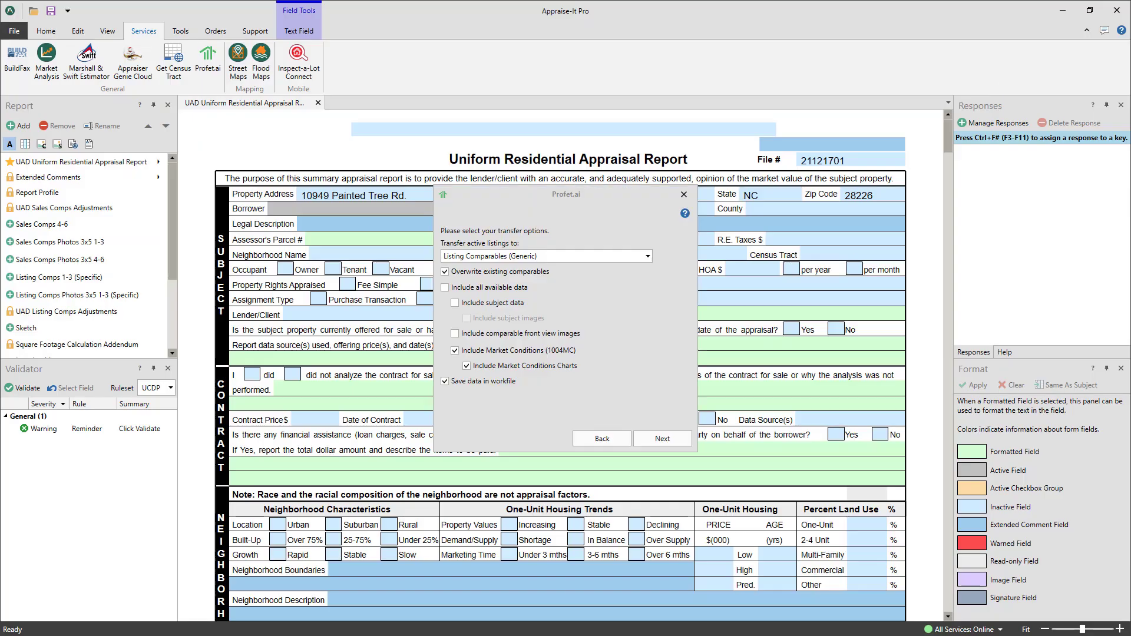
# Step: Keep Listing Comparables (Generic) as the target, Overwrite on and all available data unticked
pyautogui.click(649, 255)
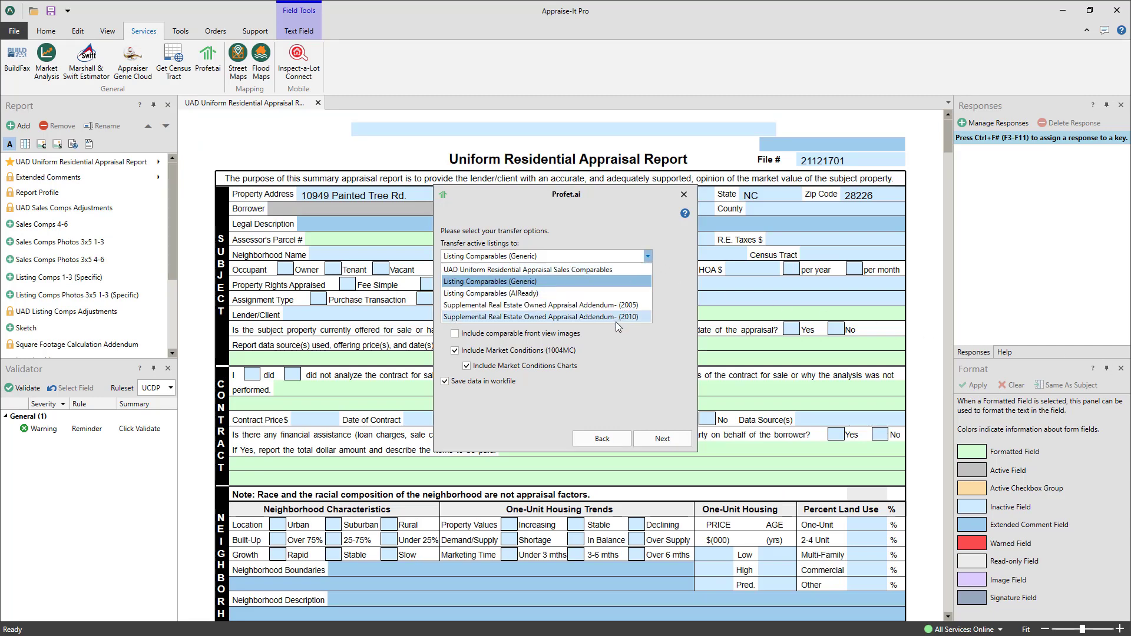
pyautogui.click(610, 283)
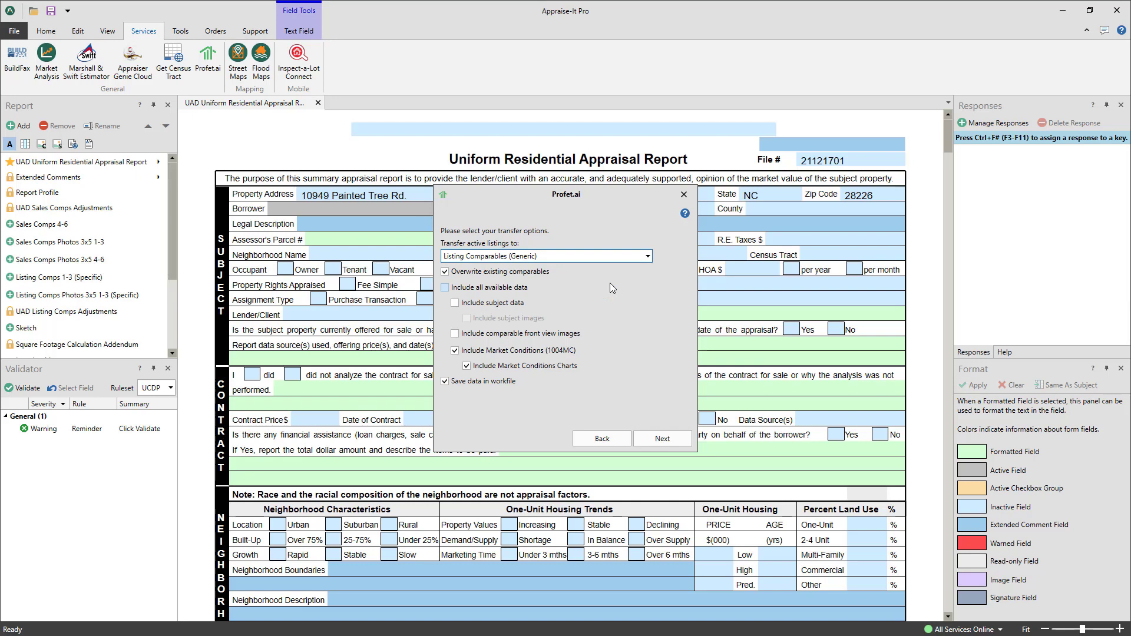
pyautogui.click(445, 271)
pyautogui.click(445, 272)
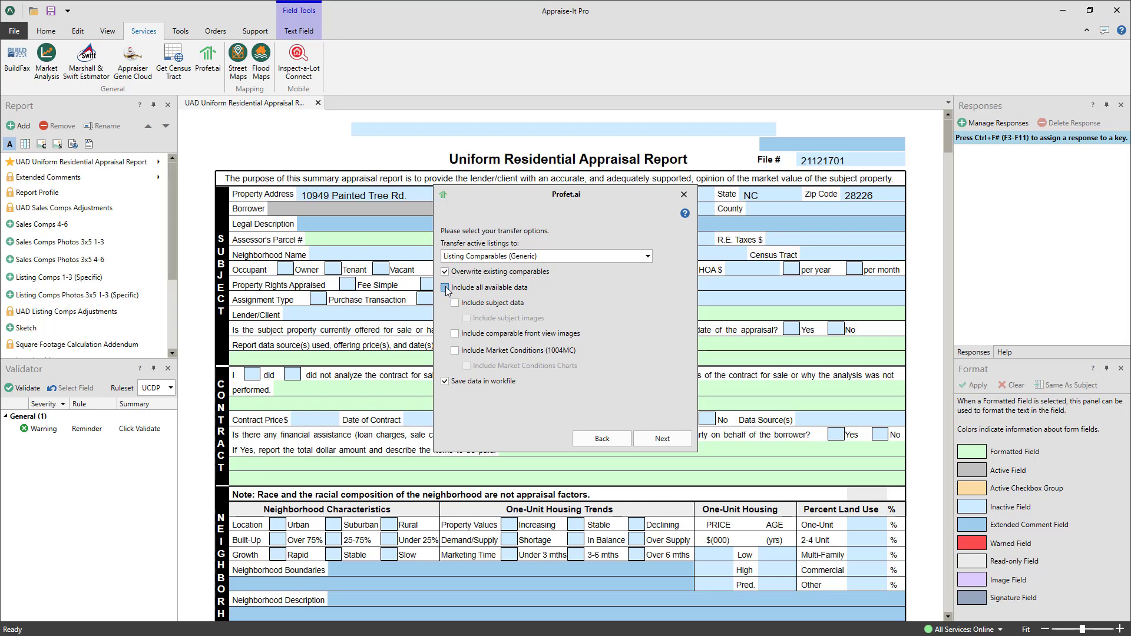
pyautogui.click(445, 288)
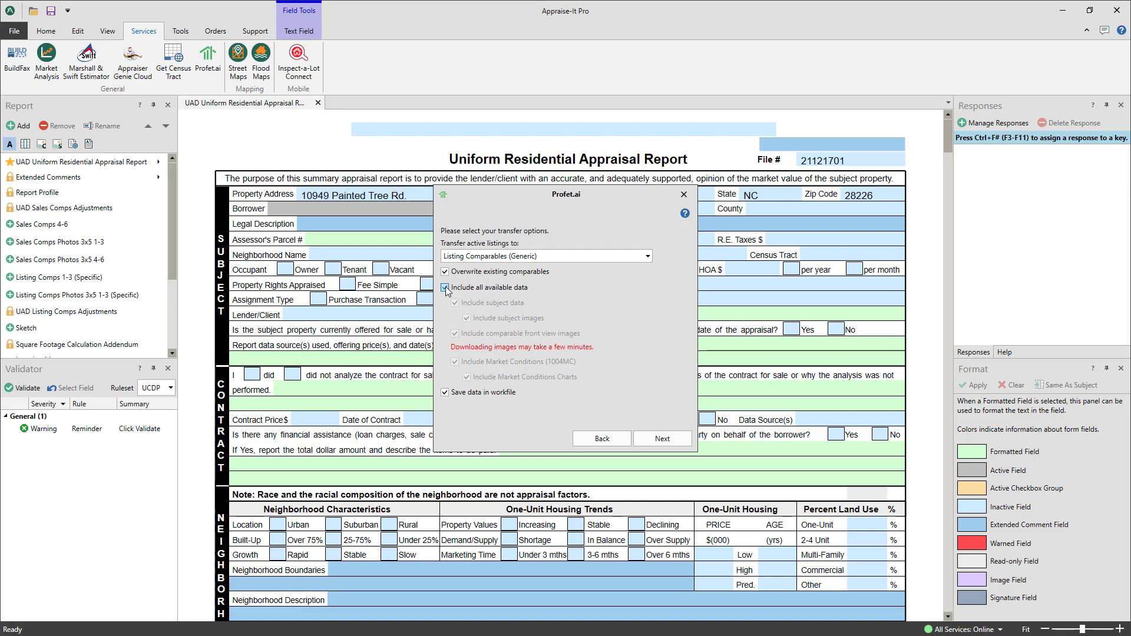
pyautogui.click(445, 287)
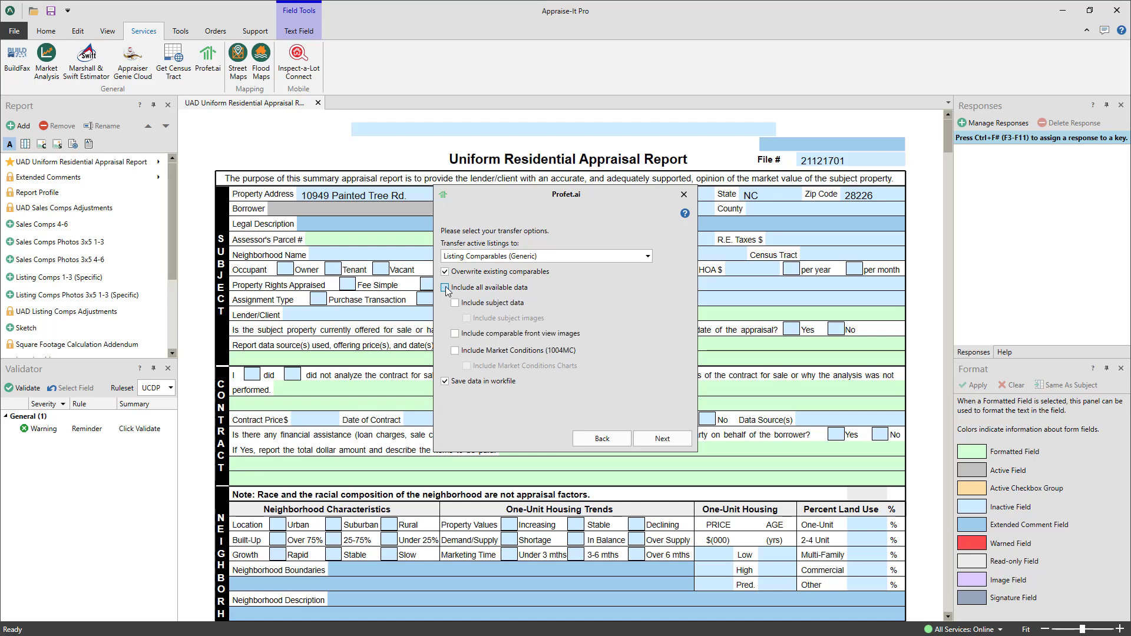
# Step: Include subject data, subject images, front view images and 1004MC market conditions with charts
pyautogui.click(455, 303)
pyautogui.click(466, 319)
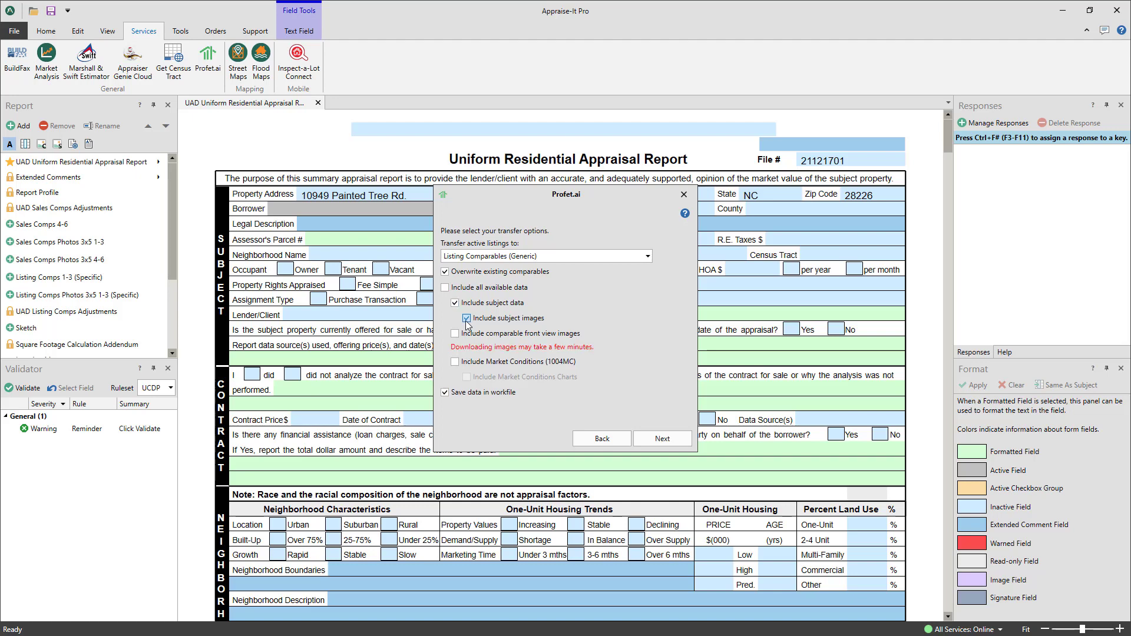
pyautogui.click(455, 335)
pyautogui.click(455, 362)
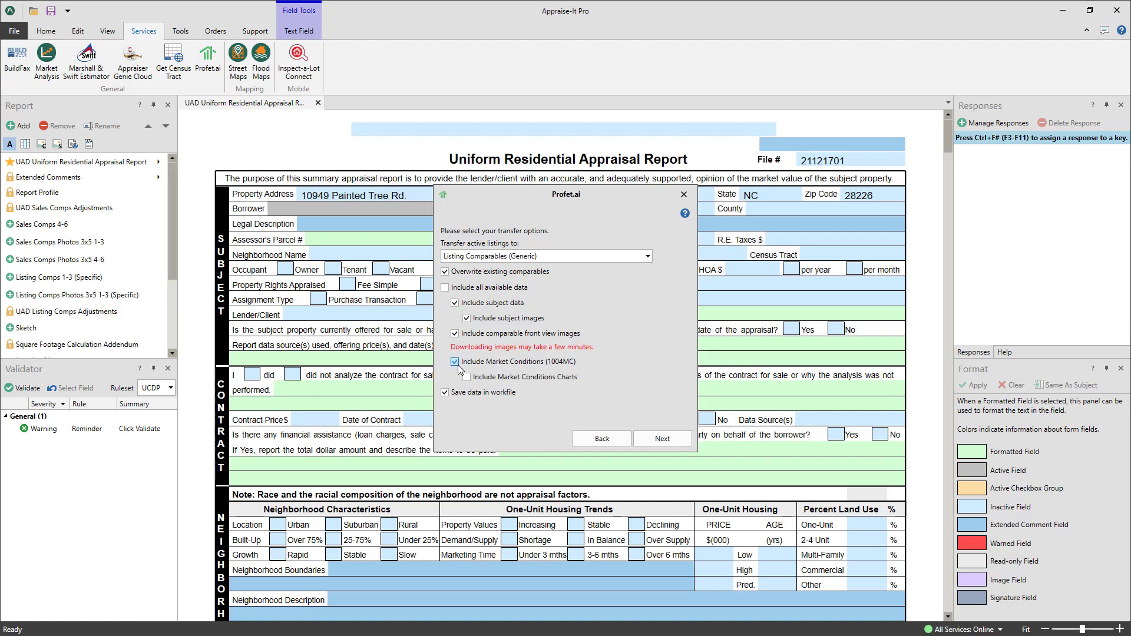
pyautogui.click(467, 378)
pyautogui.click(662, 438)
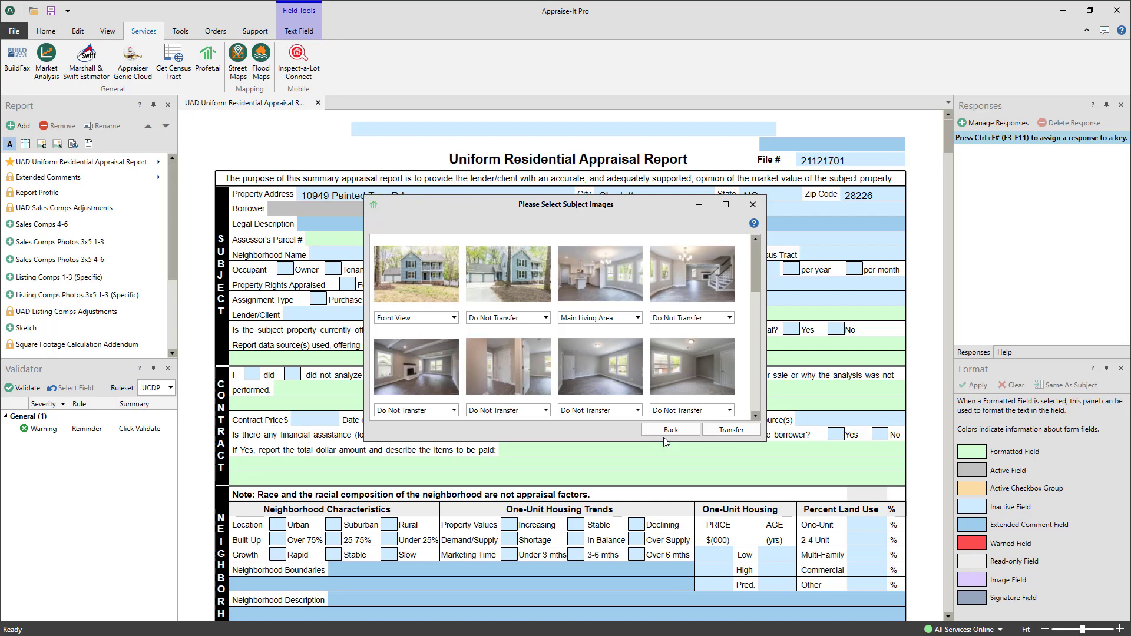
# Step: Transfer the Front View and Main Living Area subject photos into the appraisal report
pyautogui.click(735, 431)
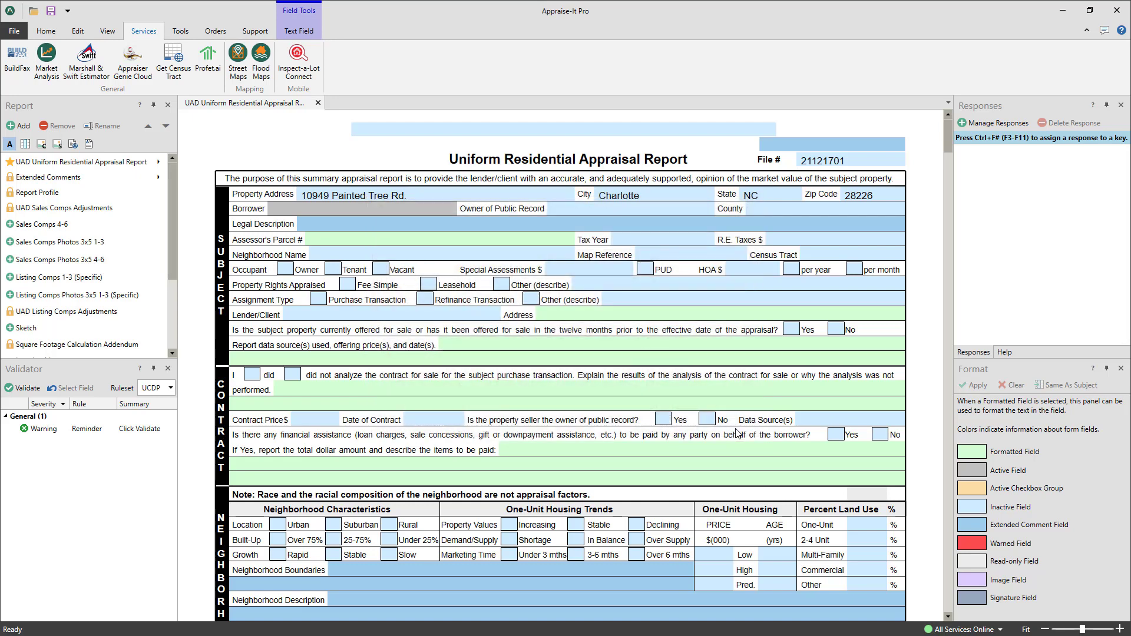